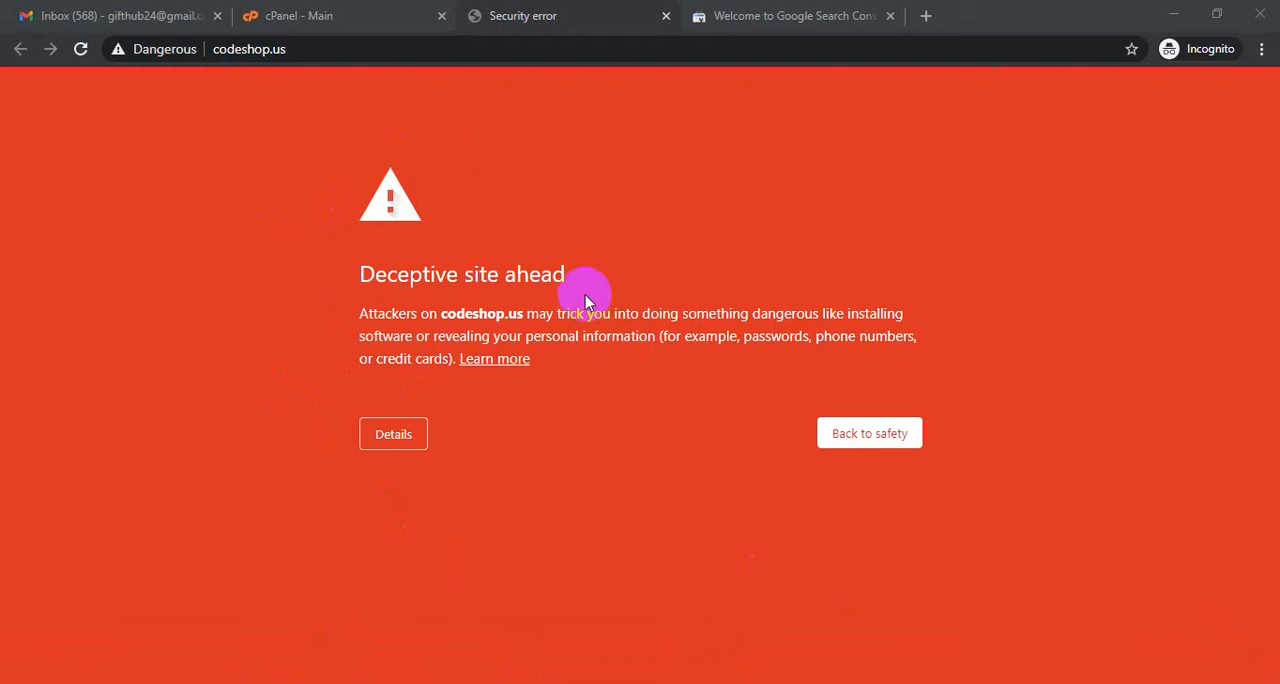
- Examine the details of the deceptive site warning and the site security information for codeshop.us
click(405, 432)
click(150, 58)
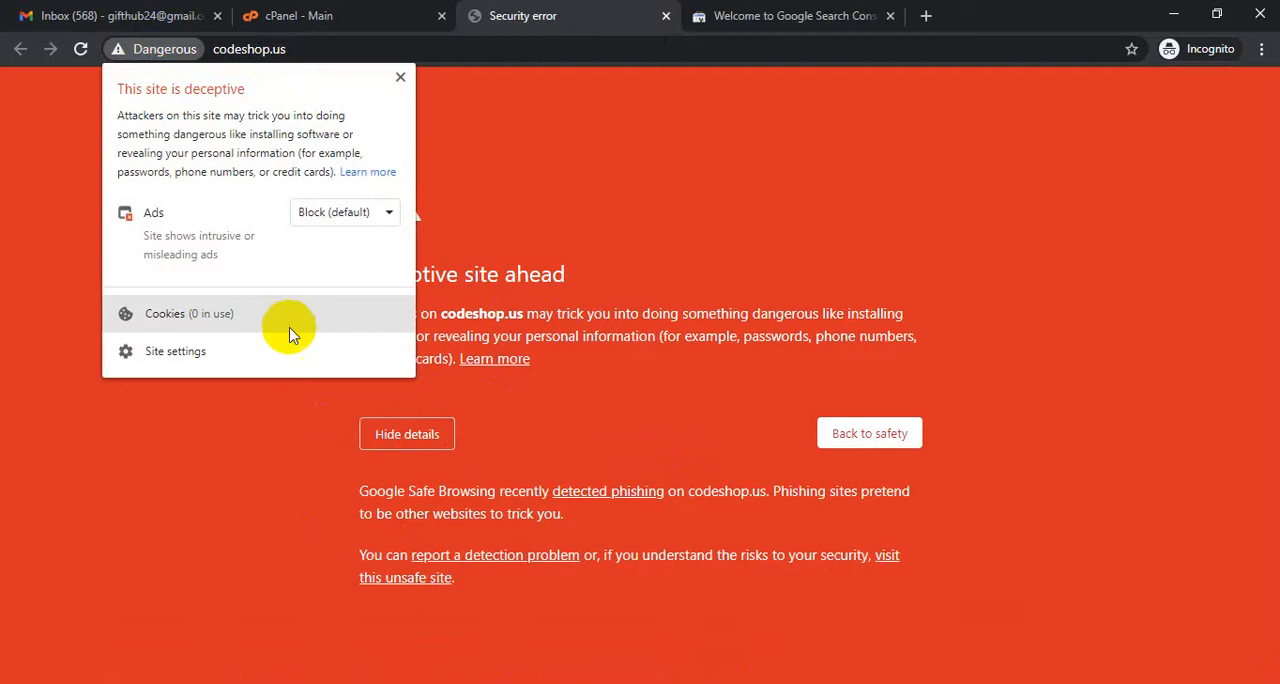
click(200, 564)
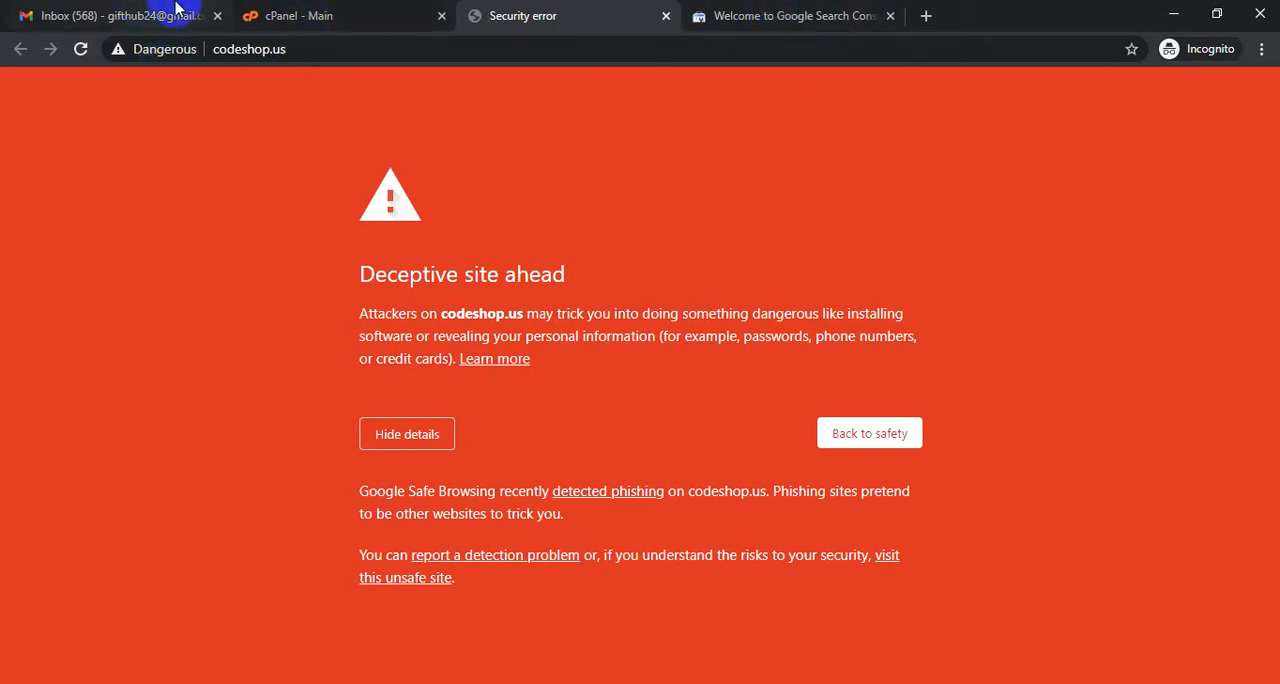
click(252, 15)
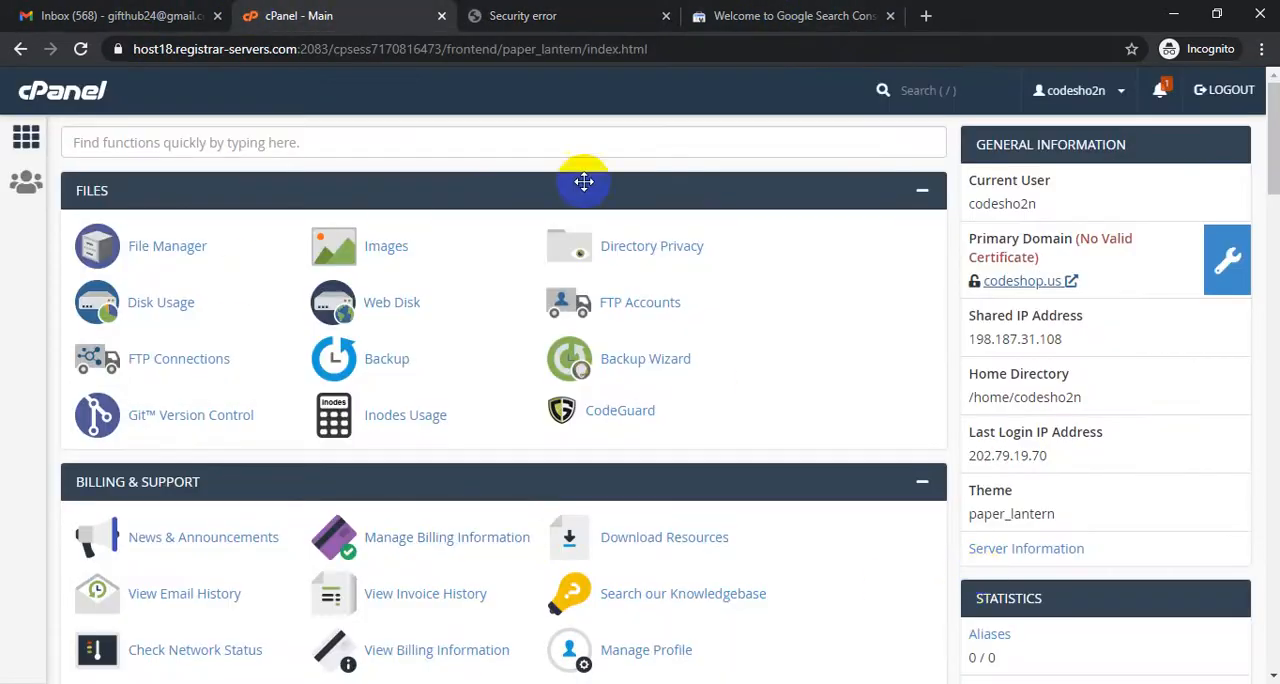
click(520, 15)
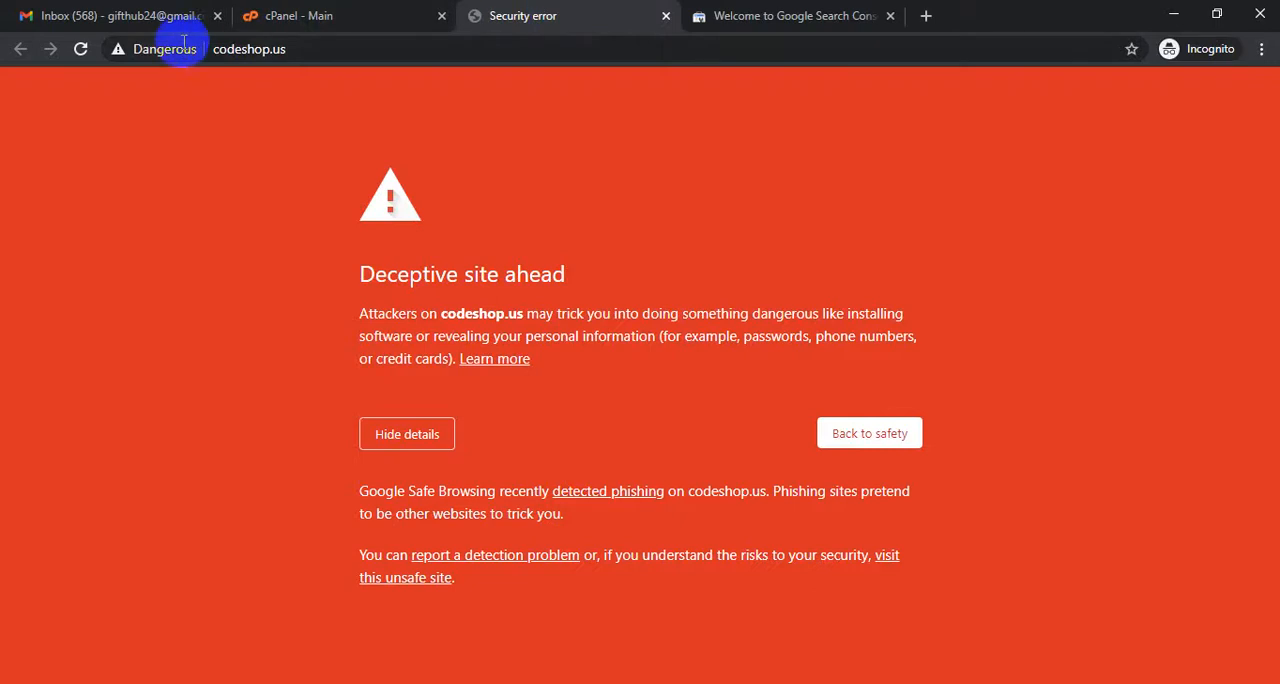
click(285, 16)
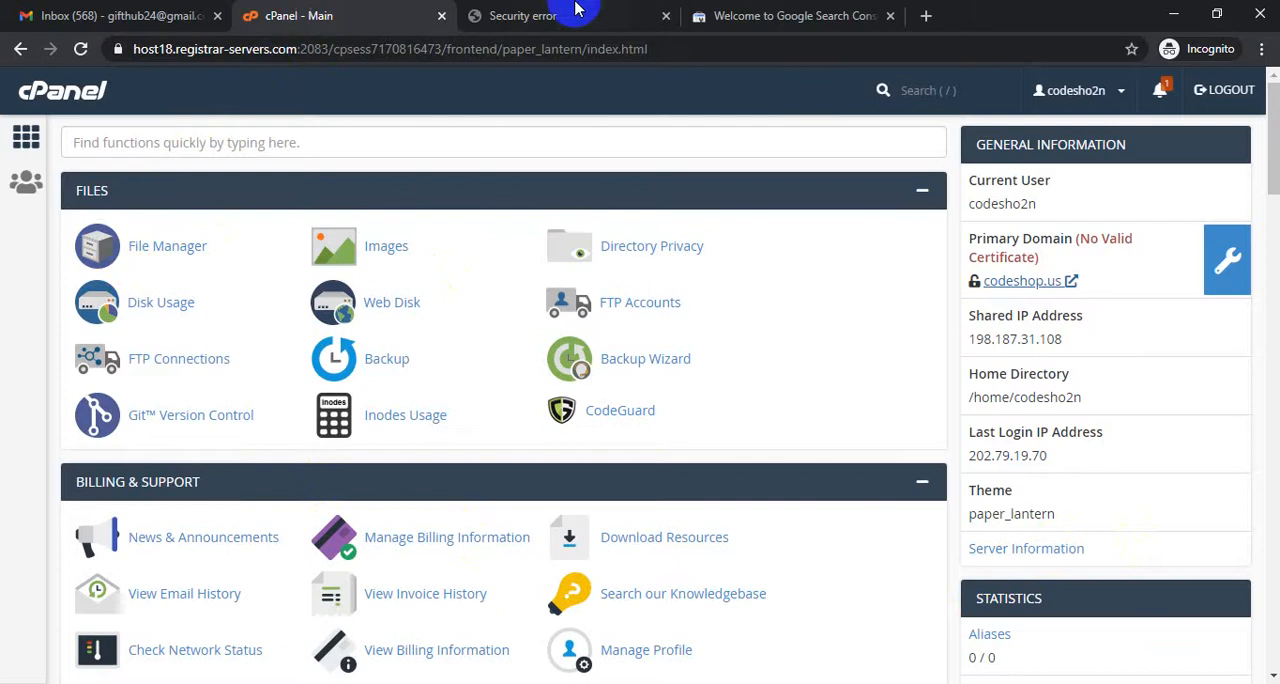
- Switch to Google Search Console and choose the URL prefix property type
click(772, 14)
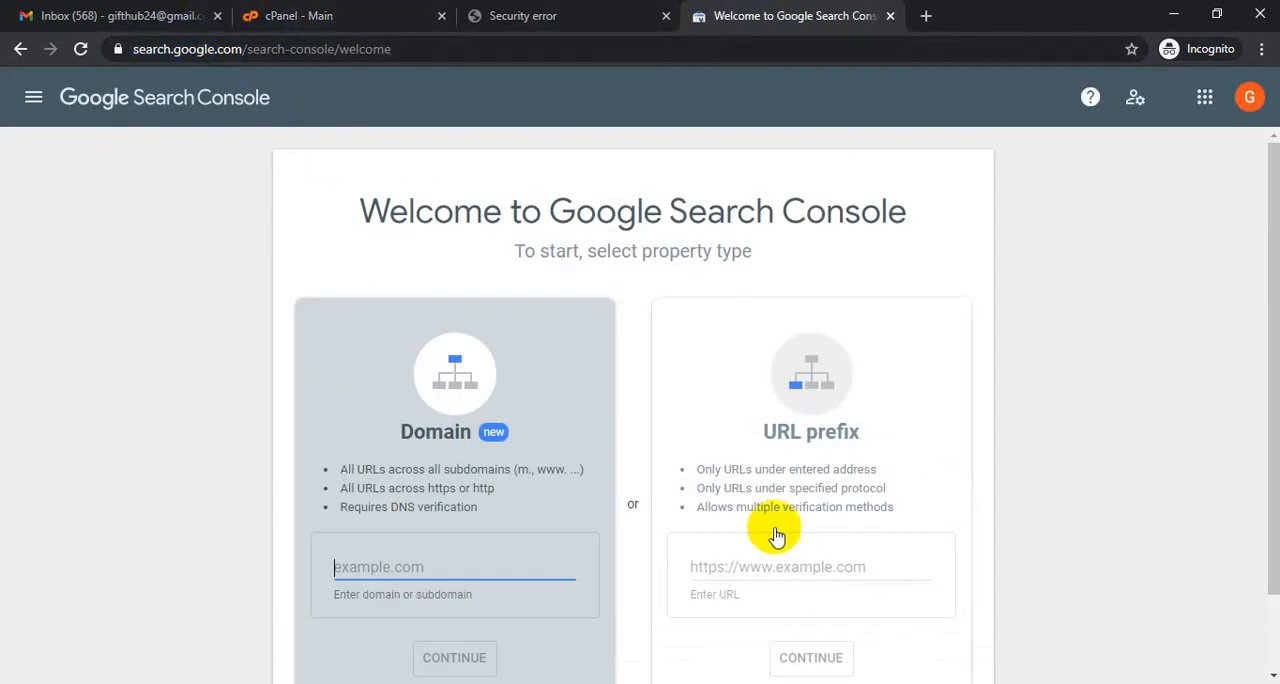
scroll(775, 533, down, 1)
scroll(777, 537, up, 1)
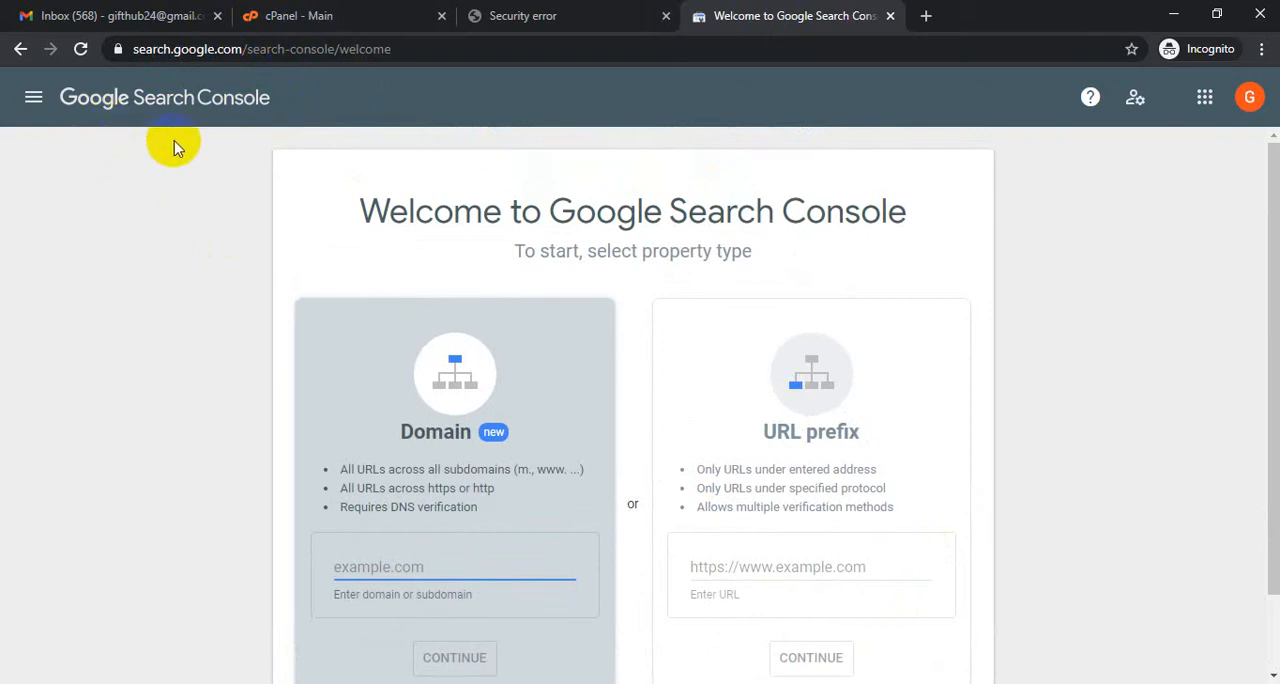
scroll(780, 290, down, 1)
click(748, 479)
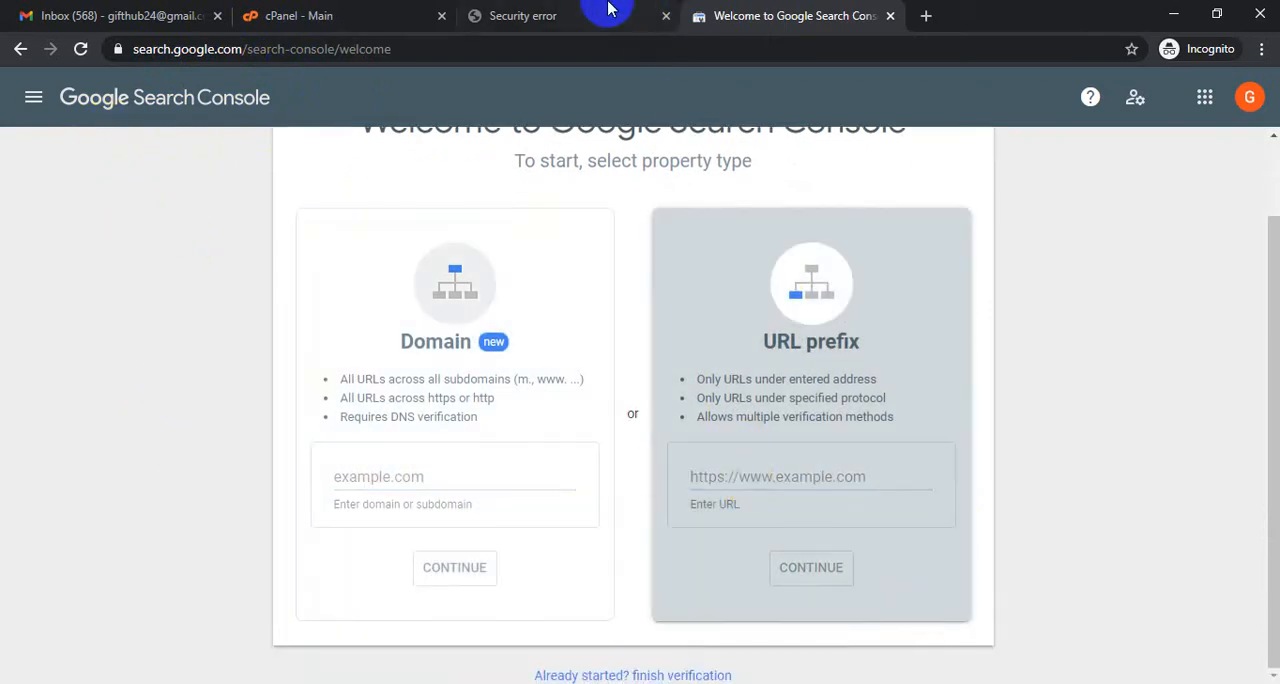
- Copy the address of codeshop.us from the page showing the deceptive site warning
click(425, 18)
click(540, 17)
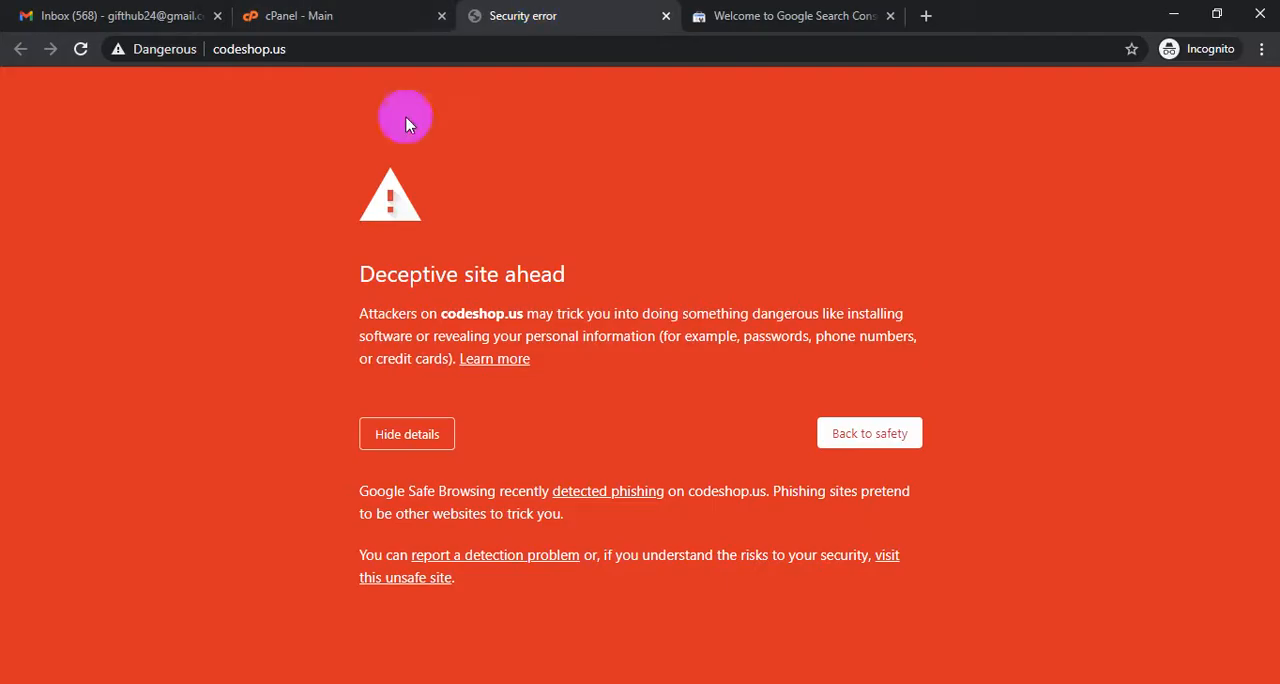
click(244, 53)
right_click(243, 52)
click(300, 156)
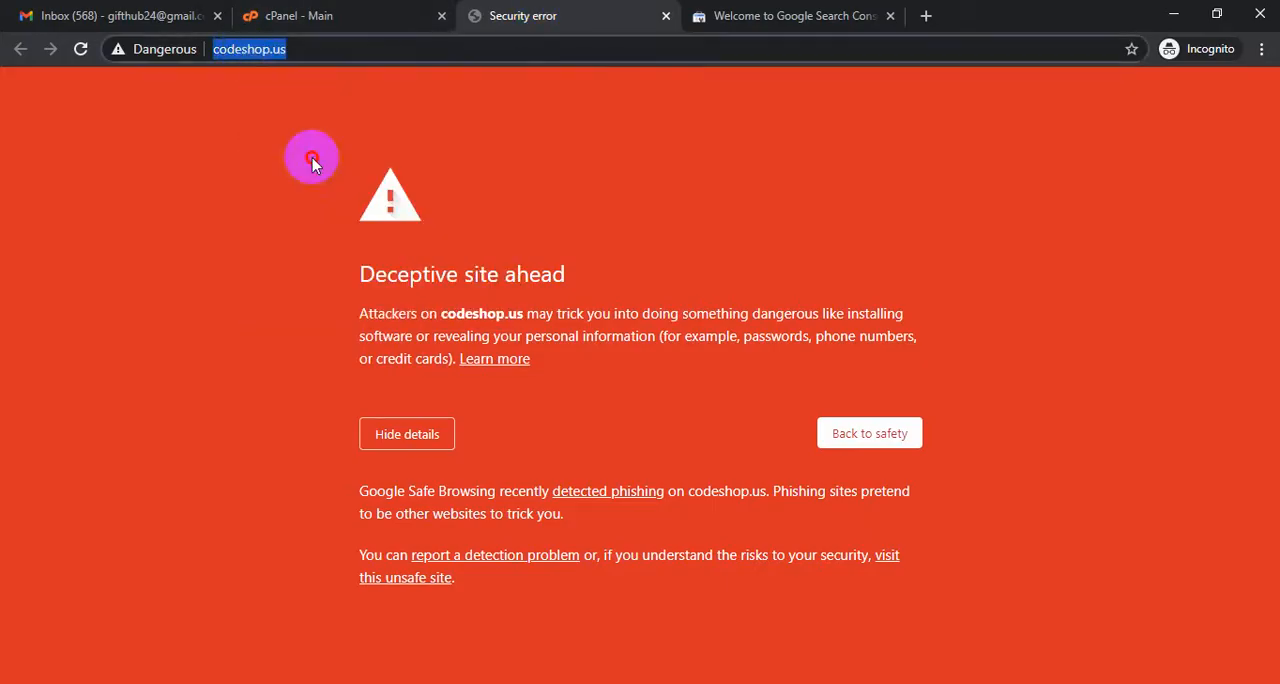
click(865, 17)
click(758, 484)
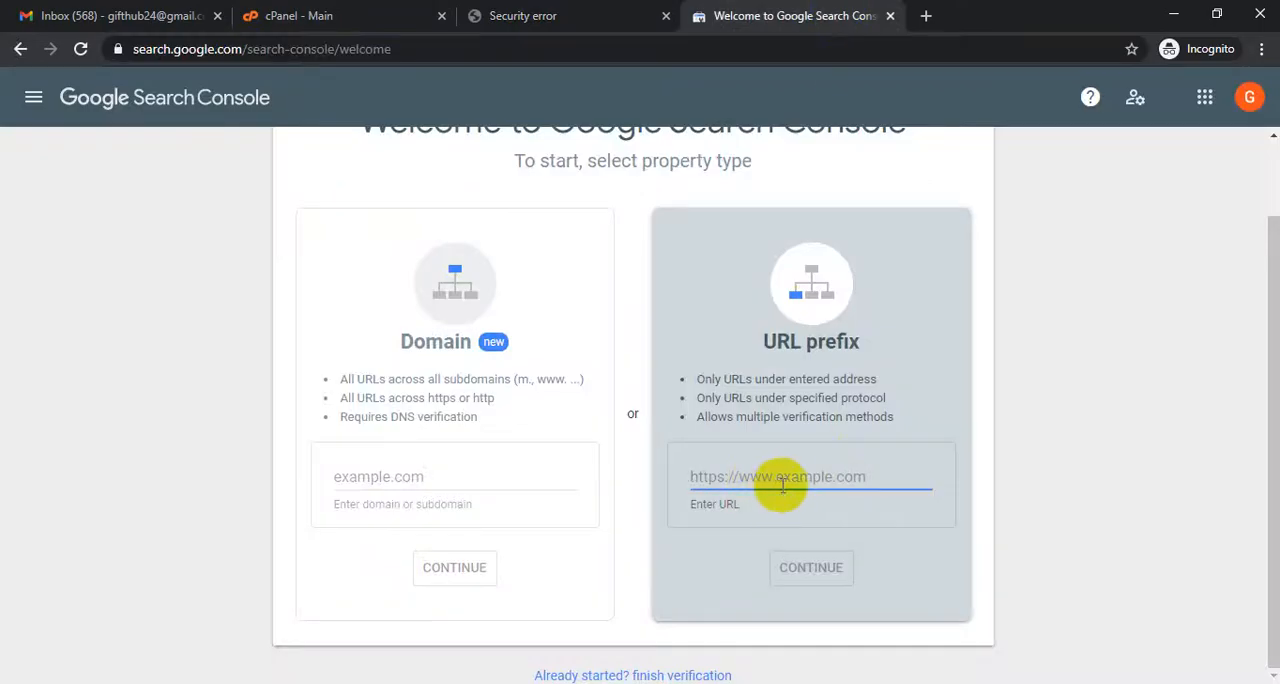
key(ctrl+v)
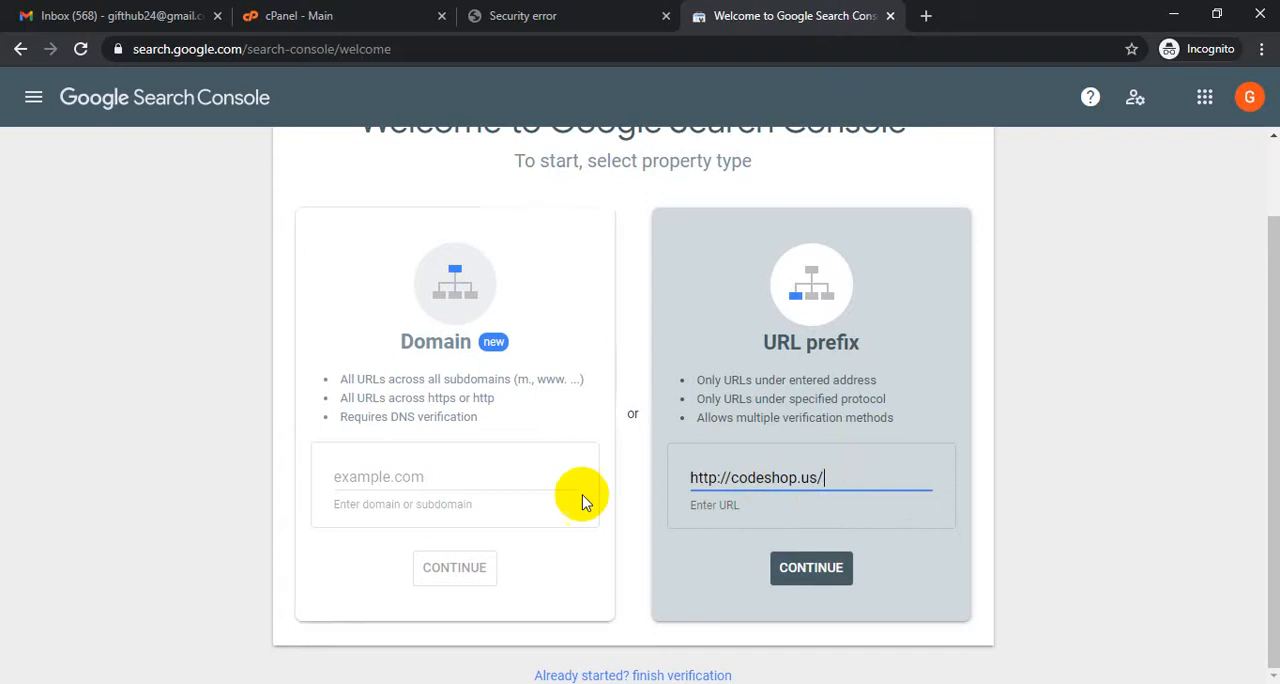
click(815, 576)
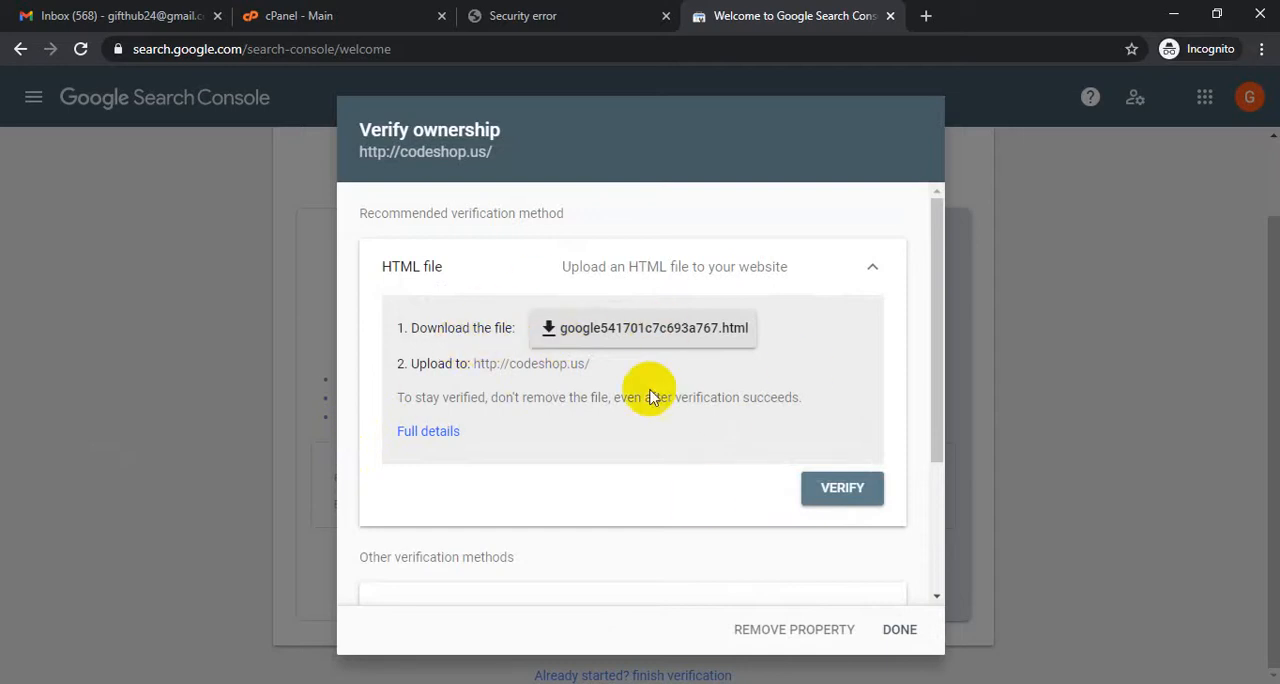
- Download the HTML verification file and open the public_html folder in cPanel's File Manager
click(662, 335)
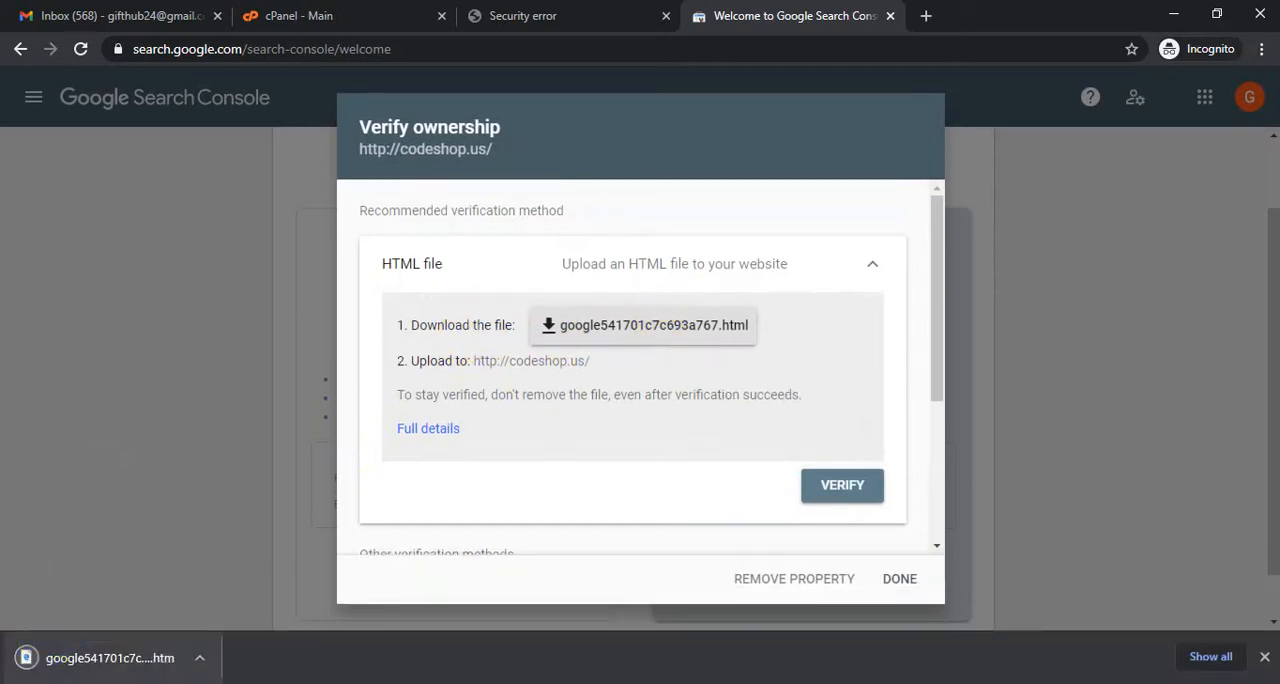
click(315, 16)
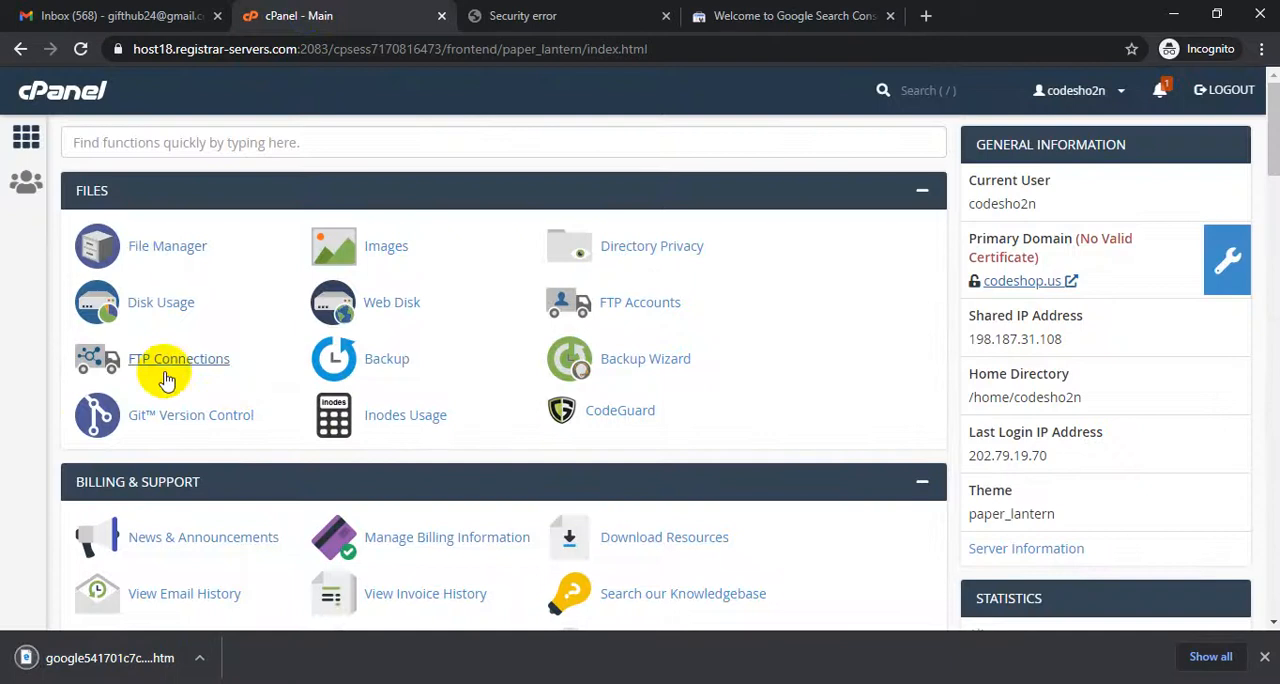
click(155, 260)
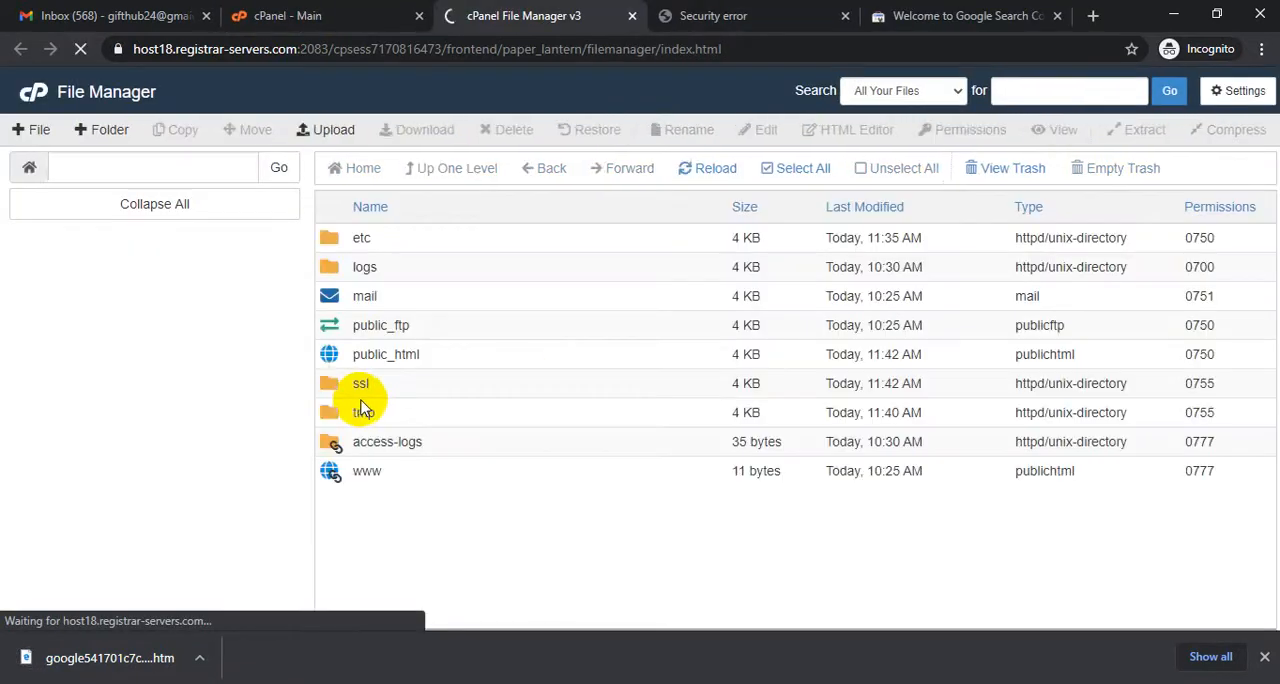
double_click(329, 393)
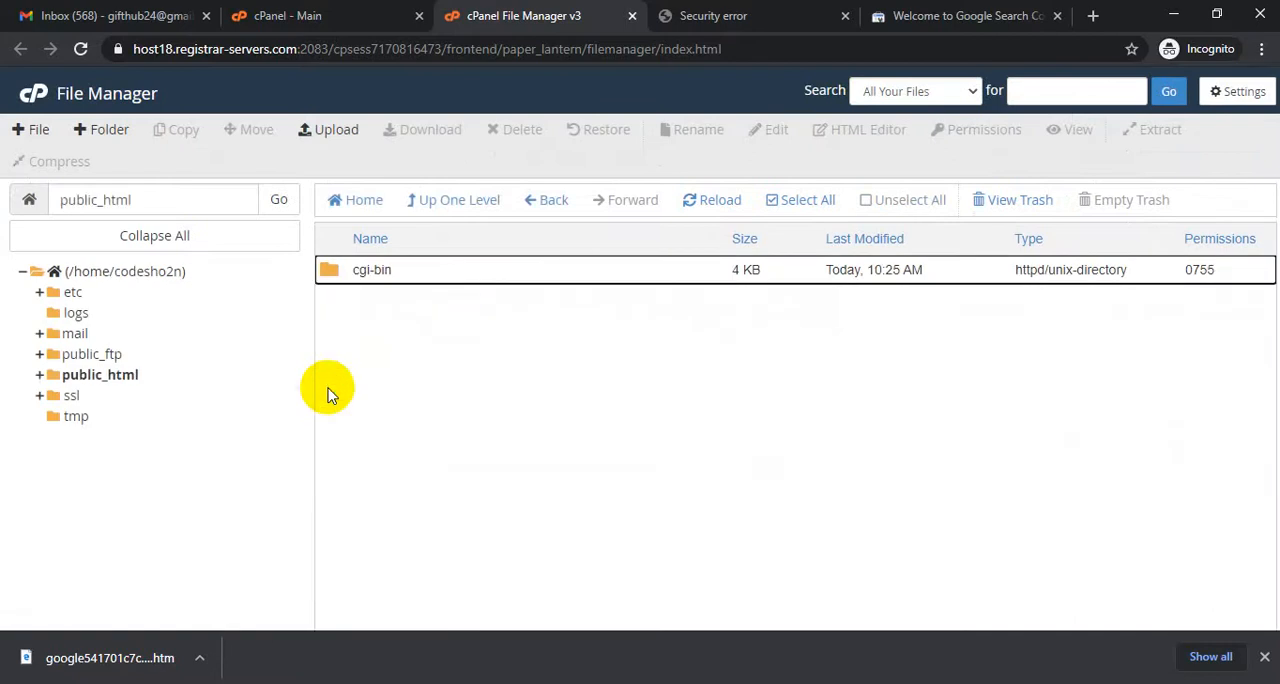
- Upload the downloaded HTML verification file to public_html and return to that folder
click(328, 129)
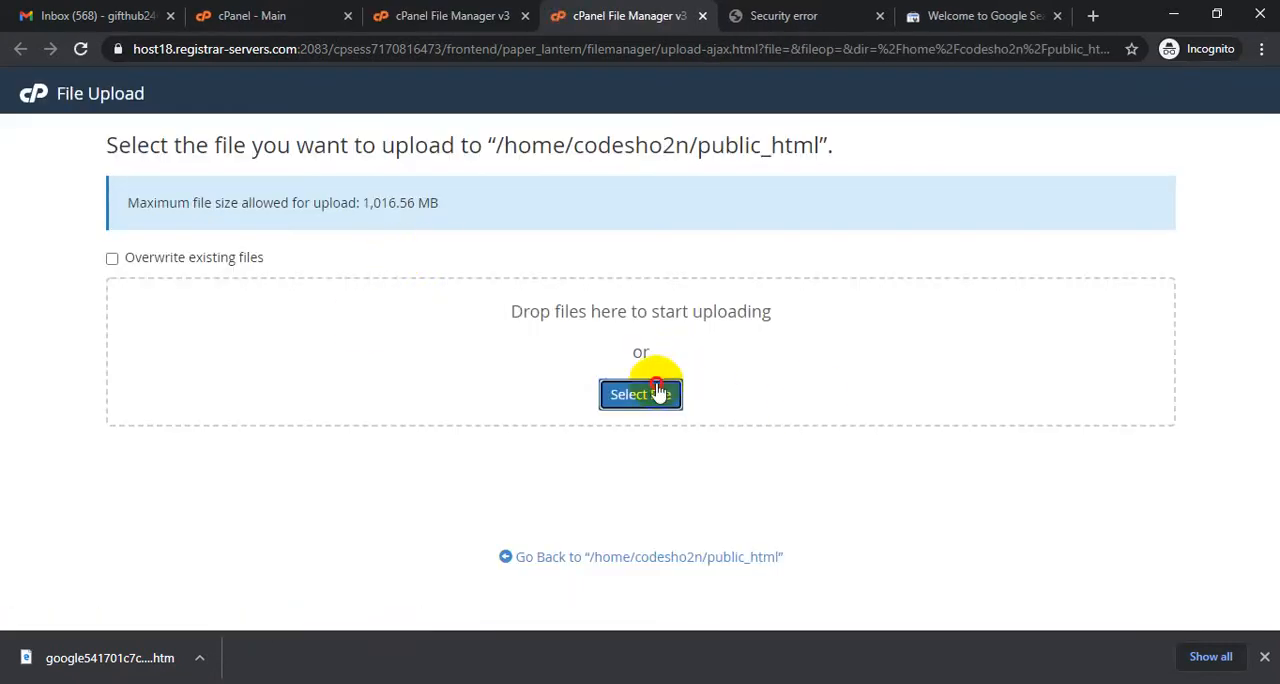
click(648, 390)
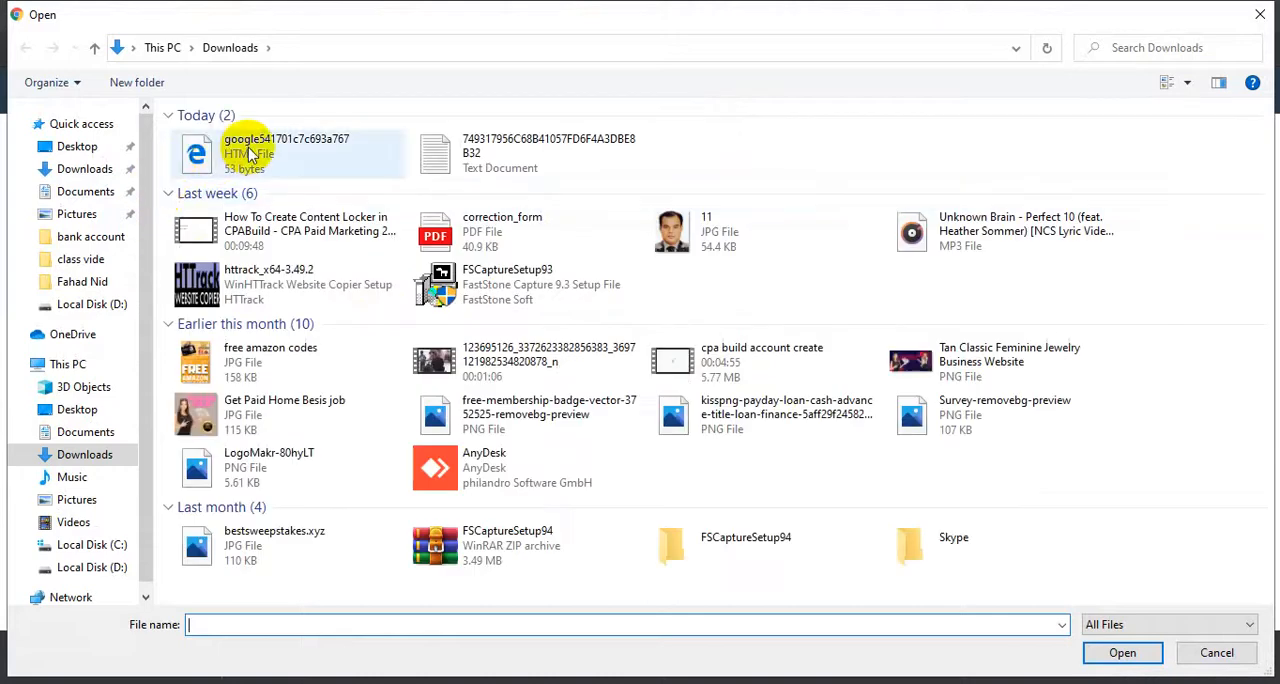
click(190, 145)
click(1122, 652)
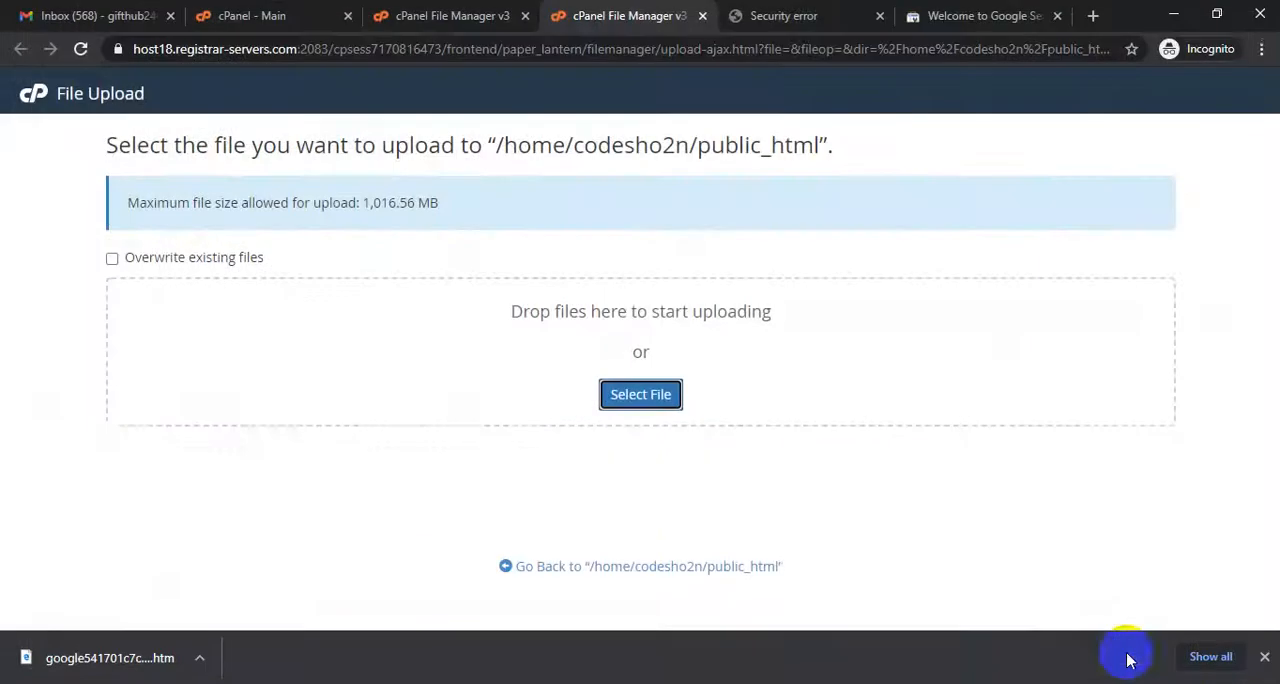
click(600, 566)
click(766, 11)
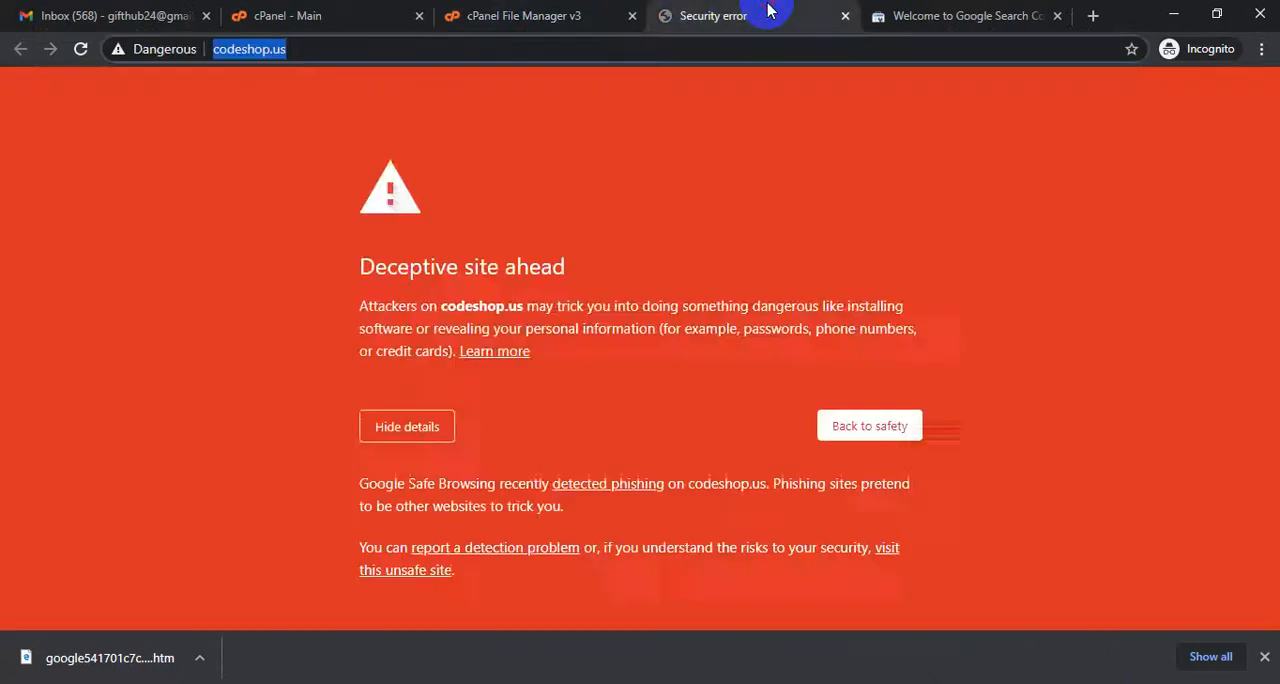
click(940, 12)
click(818, 488)
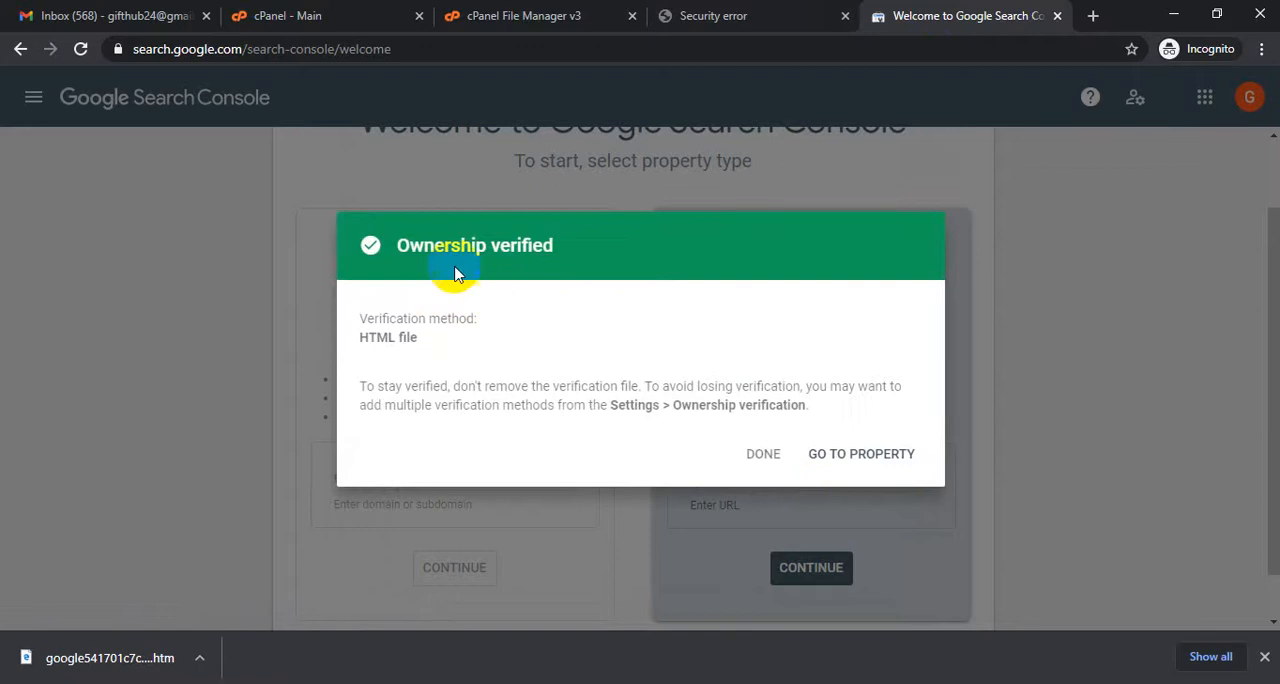
click(818, 453)
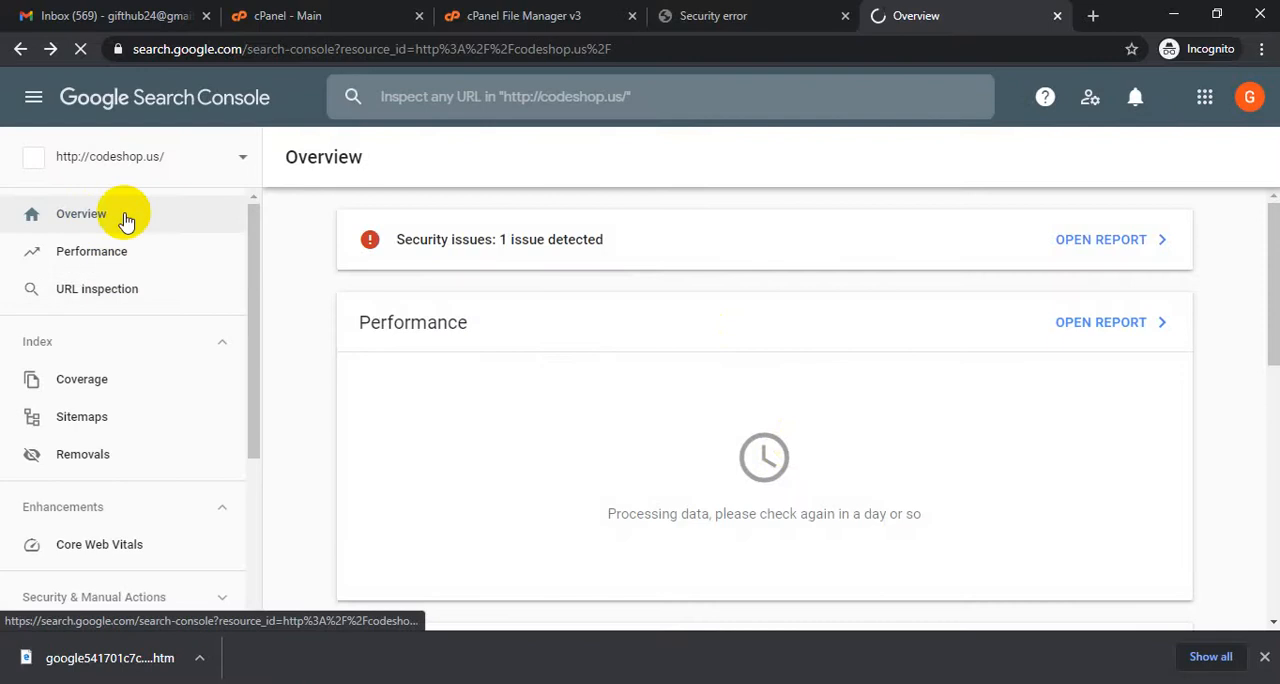
click(214, 156)
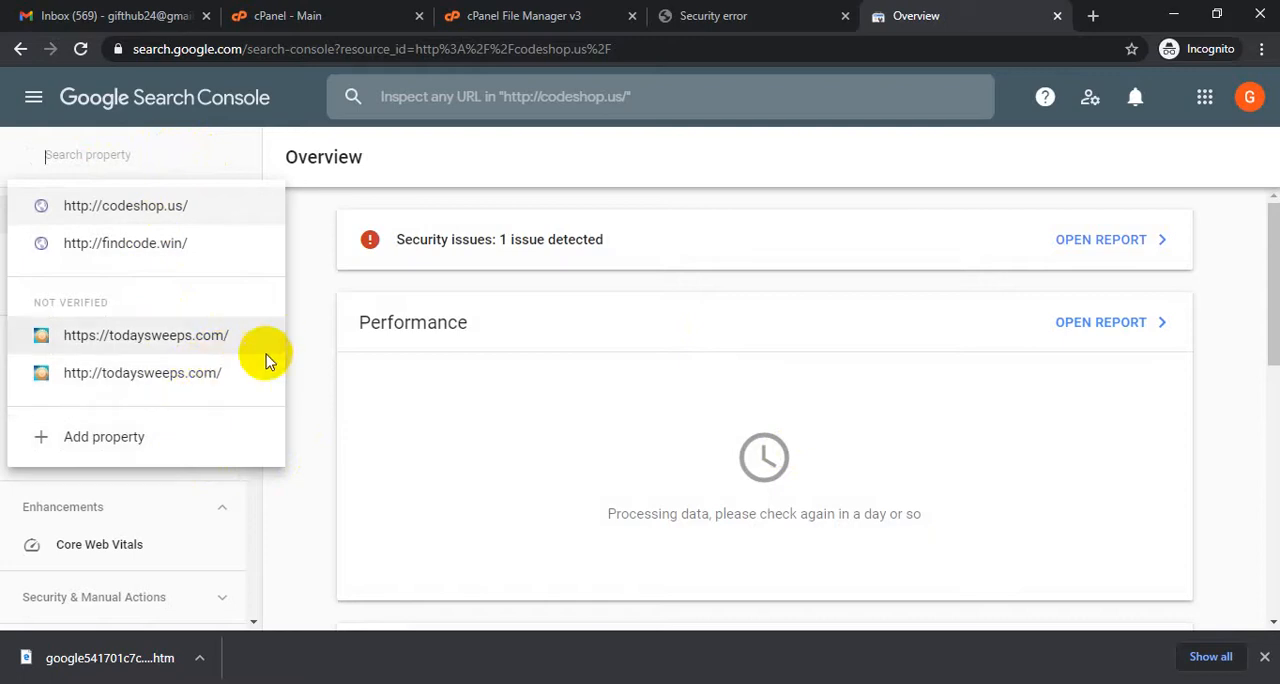
click(312, 333)
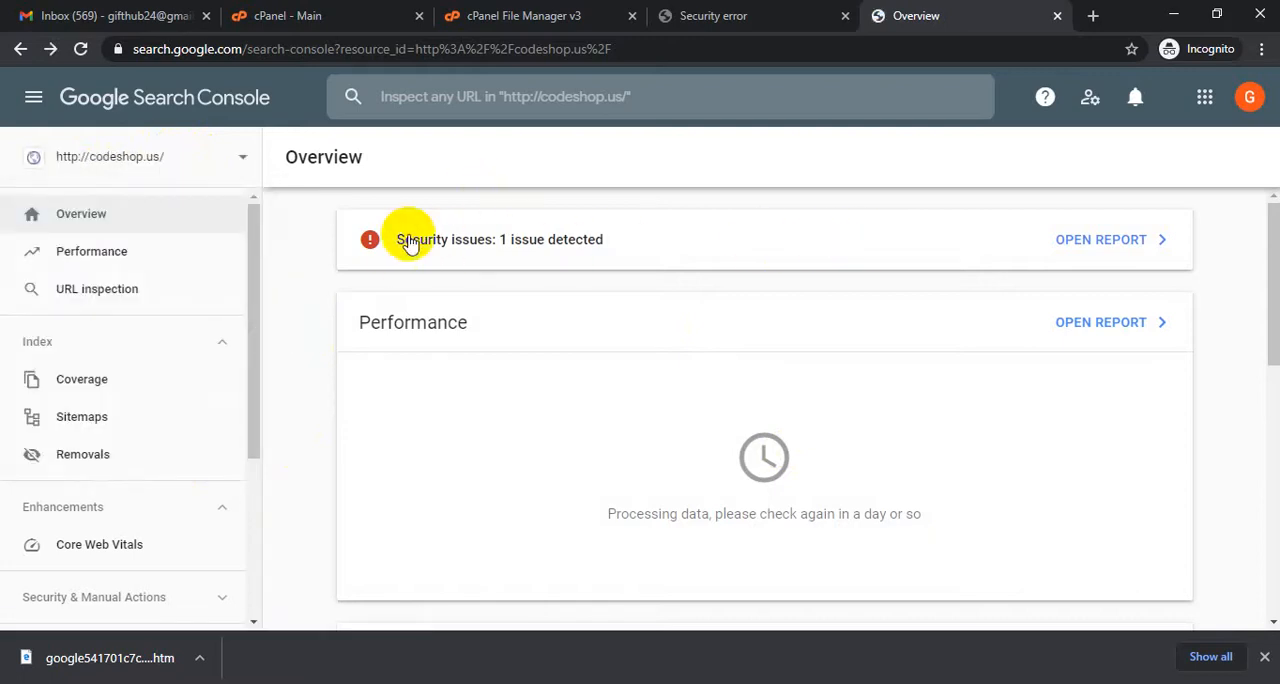
click(1088, 248)
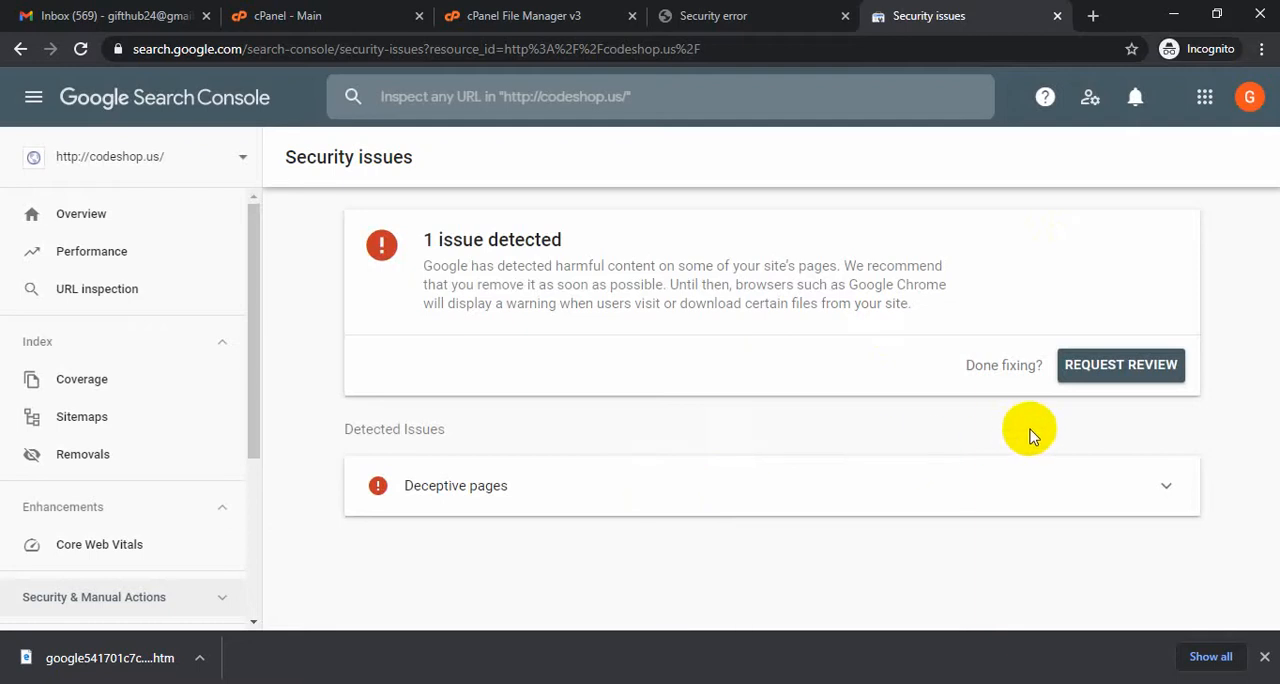
click(521, 480)
scroll(866, 475, down, 2)
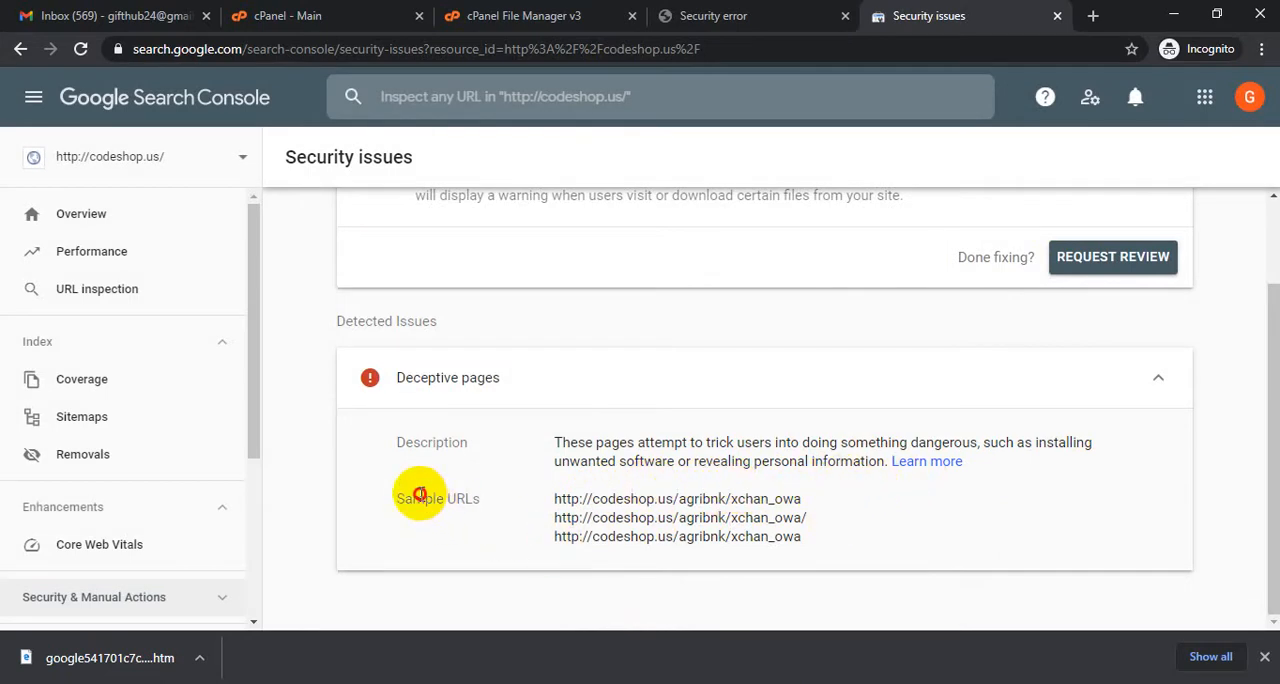
drag(420, 494, 486, 493)
scroll(660, 505, up, 1)
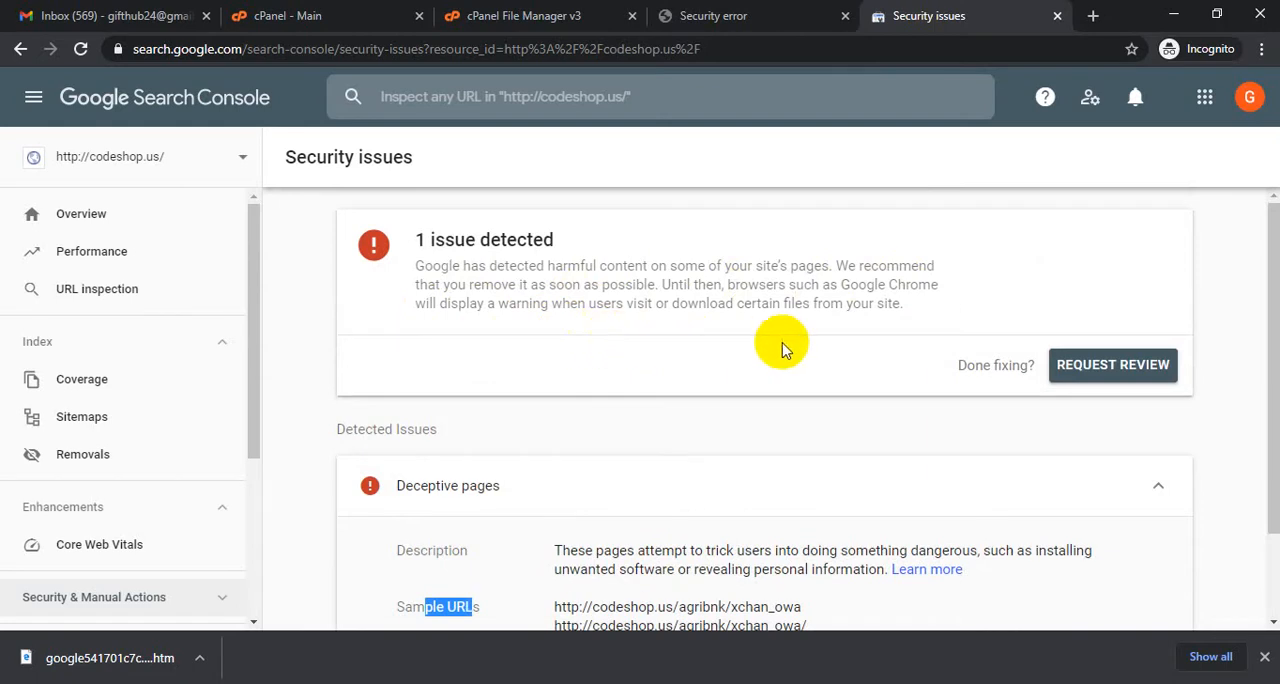
- Start a review request for the security issue, mark all issues as fixed, and make the fix description ready for entry
click(1090, 366)
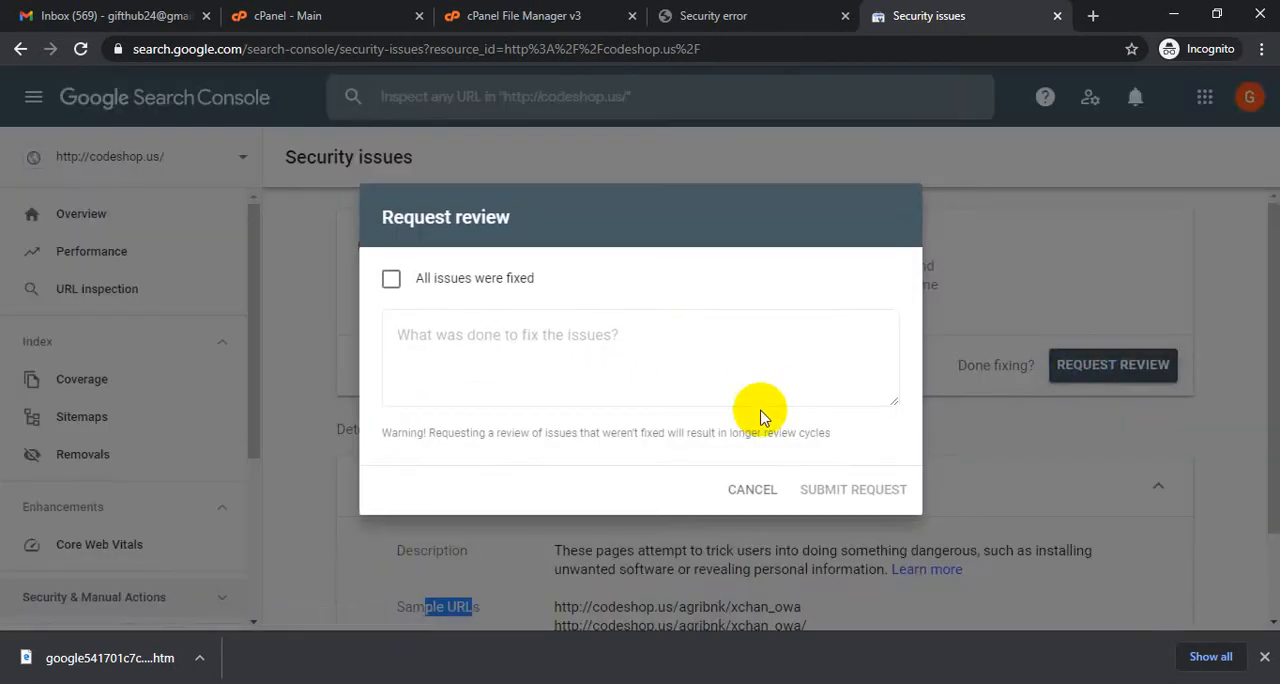
click(393, 287)
click(455, 333)
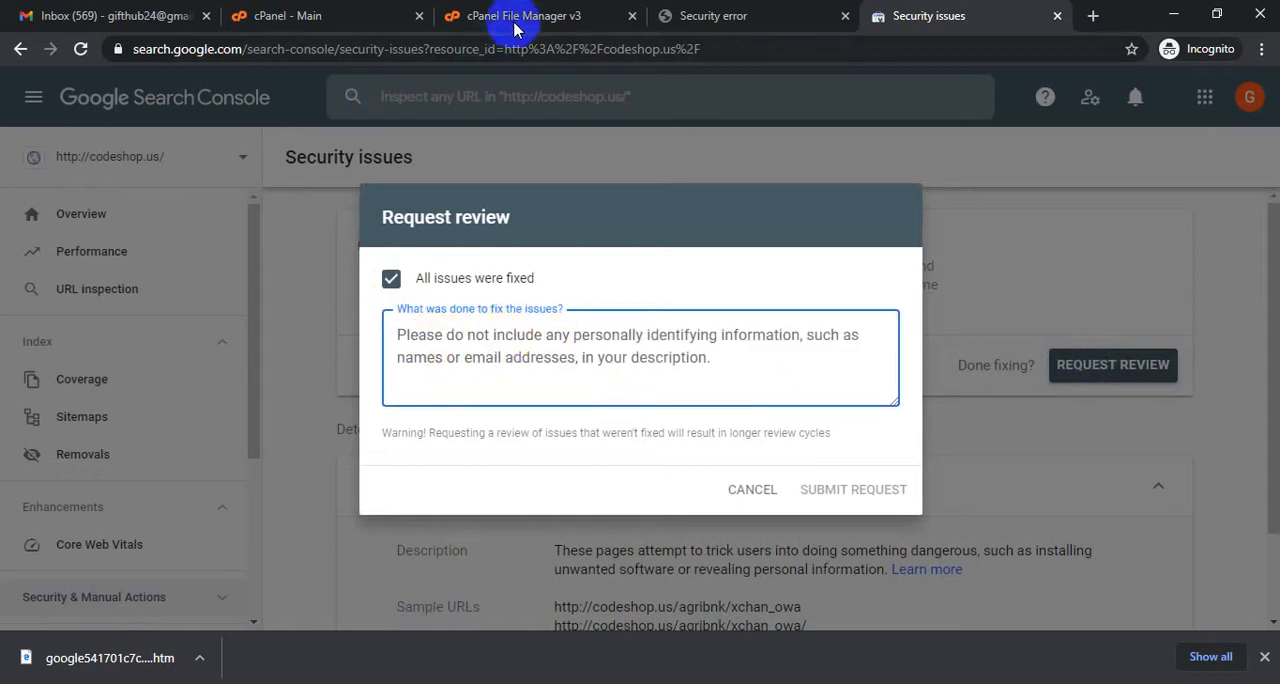
click(670, 17)
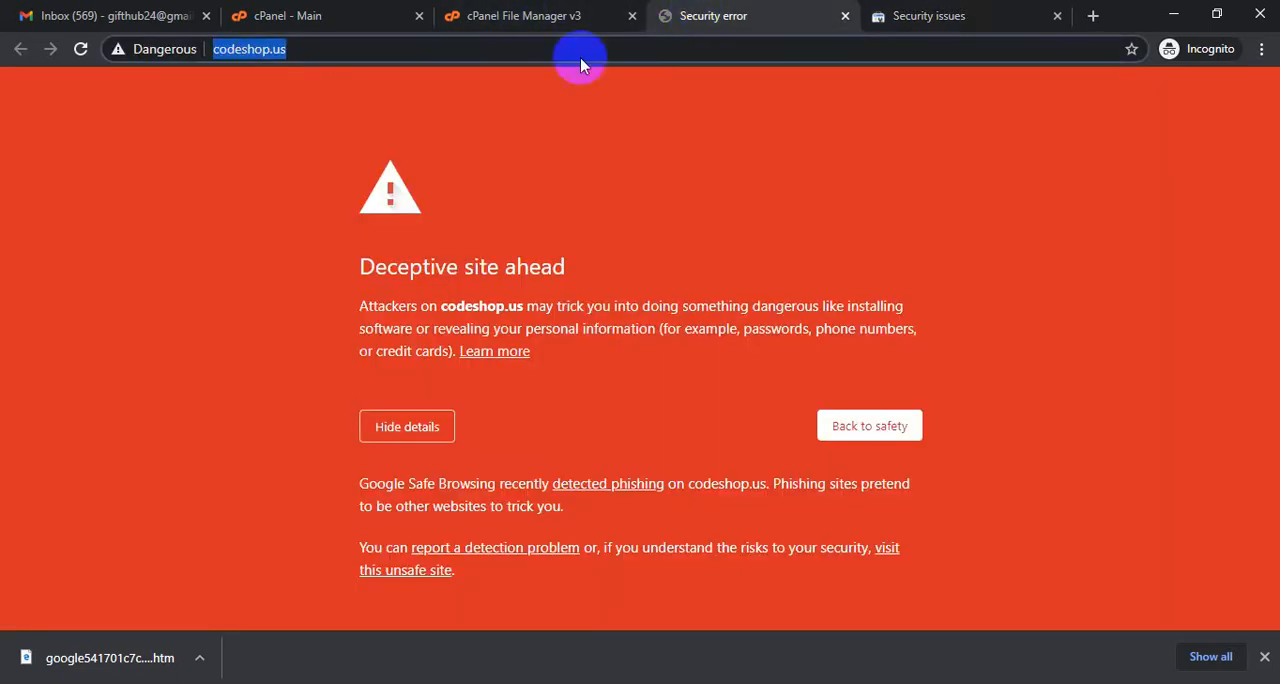
right_click(252, 57)
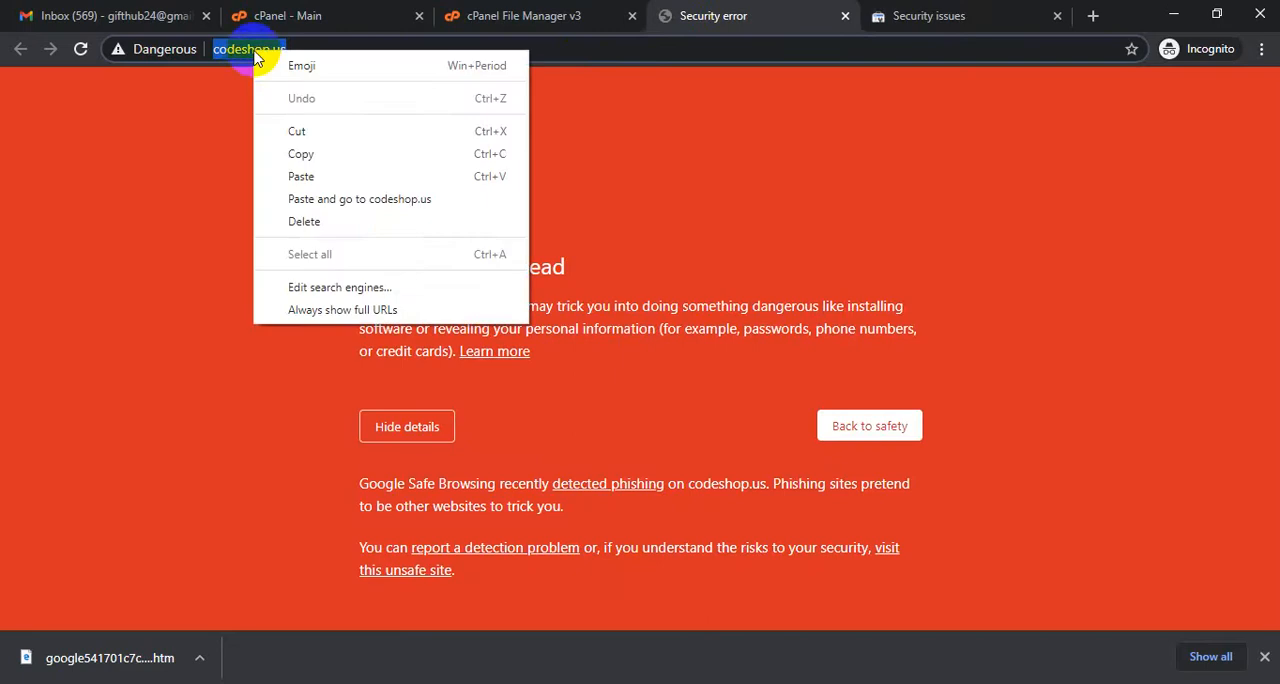
click(1178, 13)
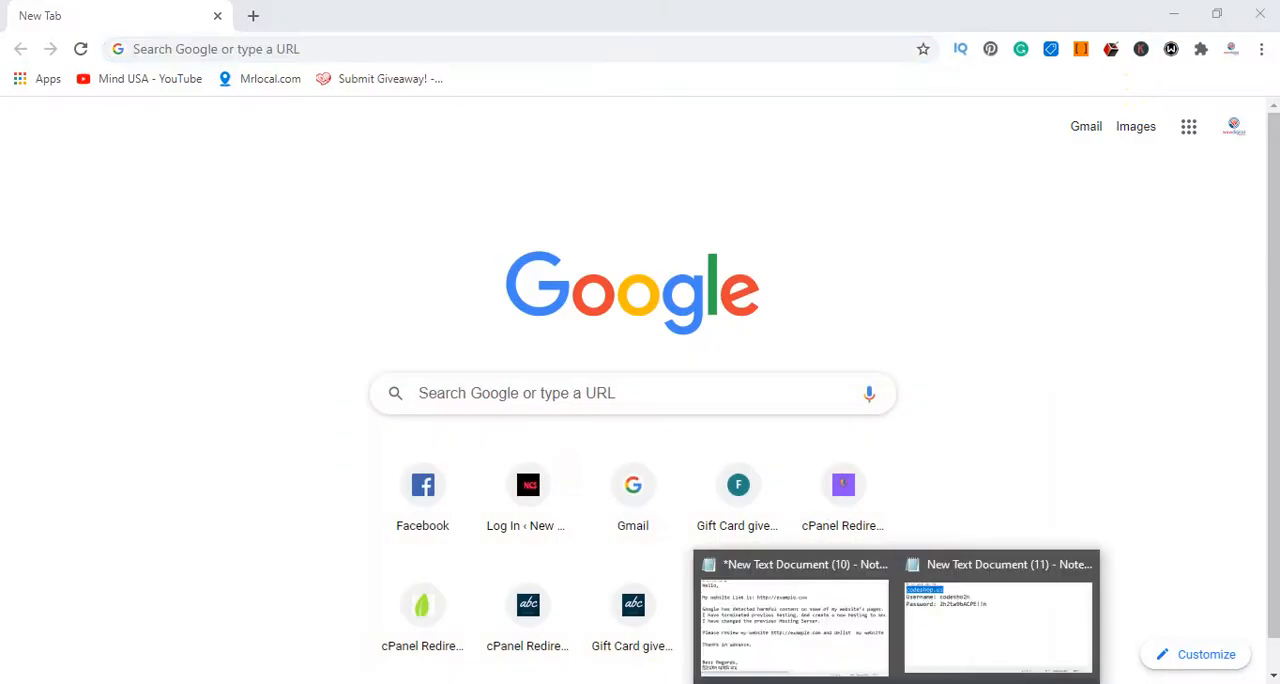
click(823, 635)
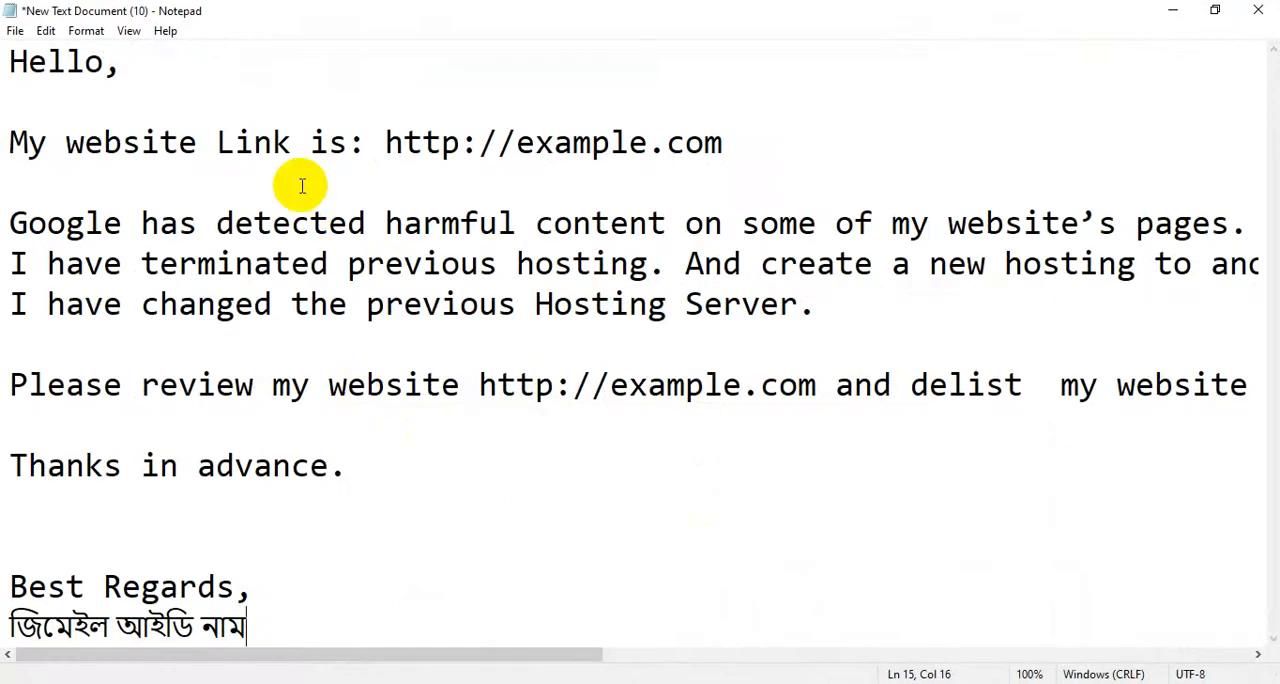
drag(385, 142, 835, 145)
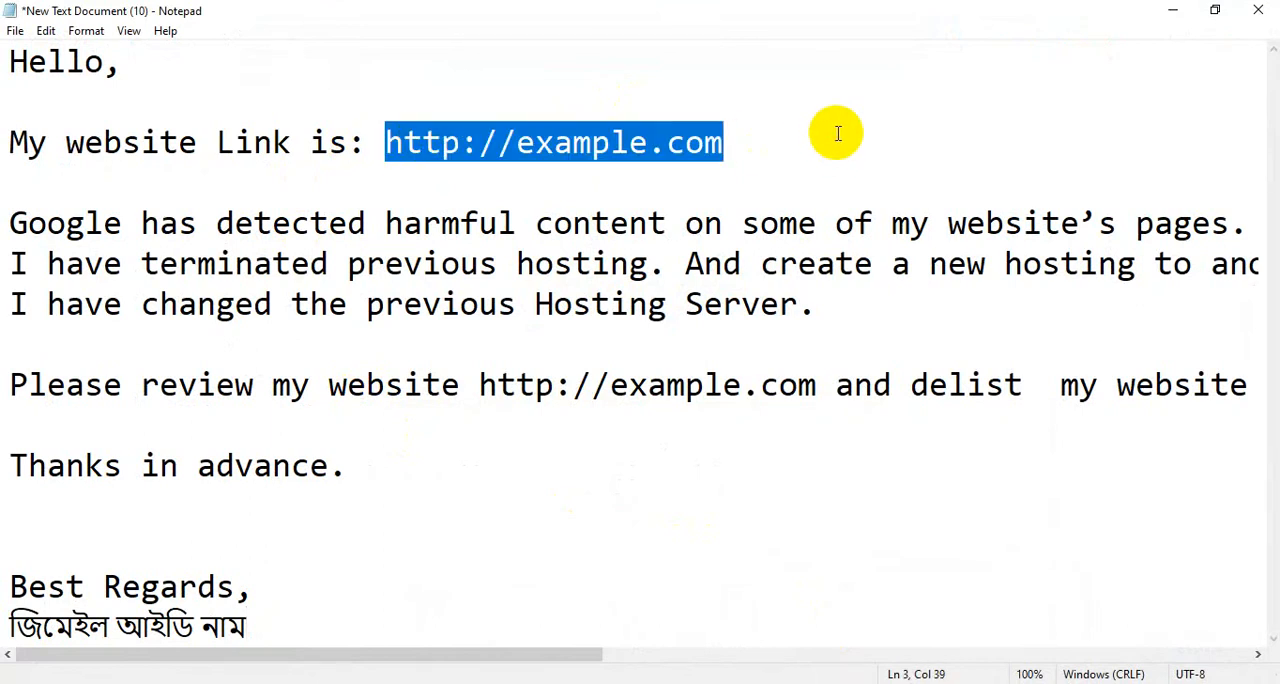
text(http://codeshop.us/)
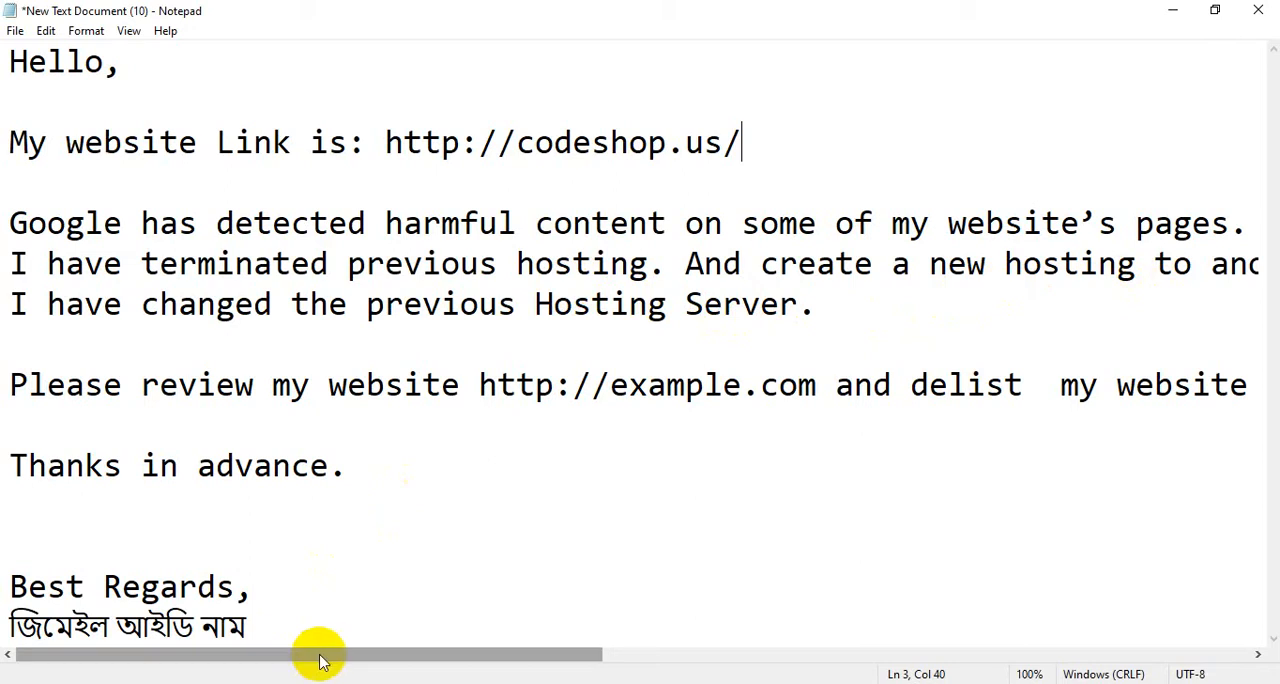
drag(320, 654, 300, 674)
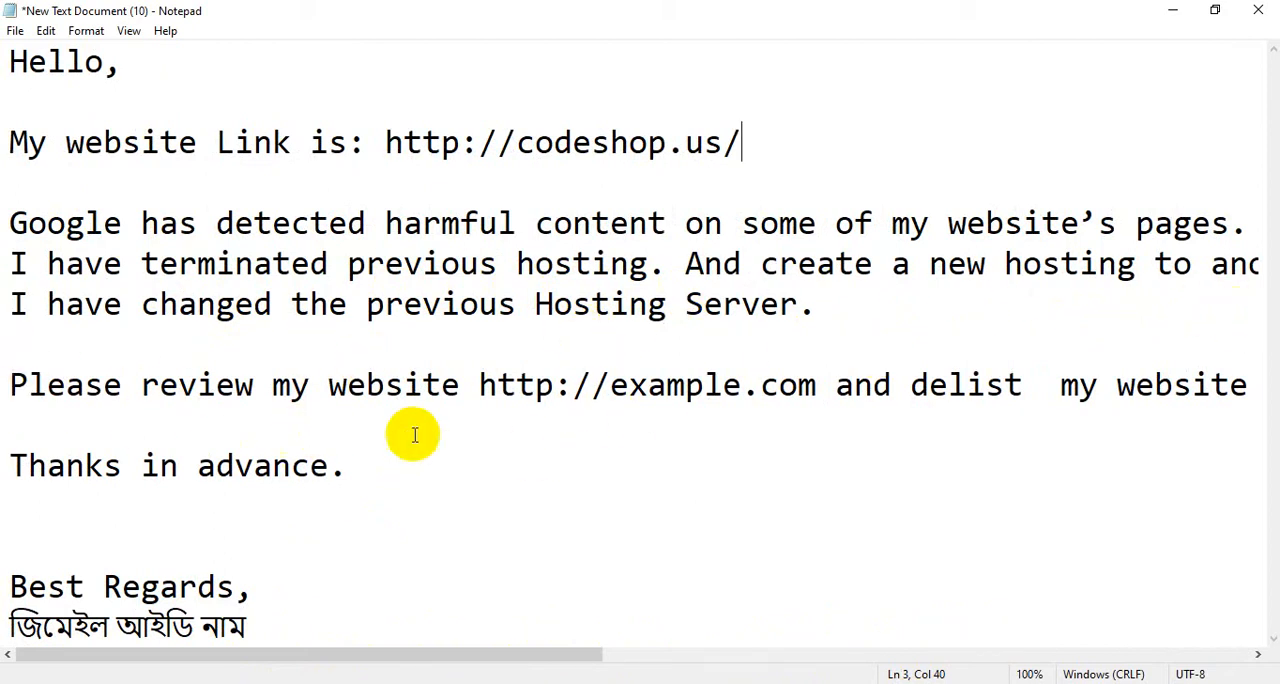
drag(478, 383, 818, 386)
text(http://codeshop.us/)
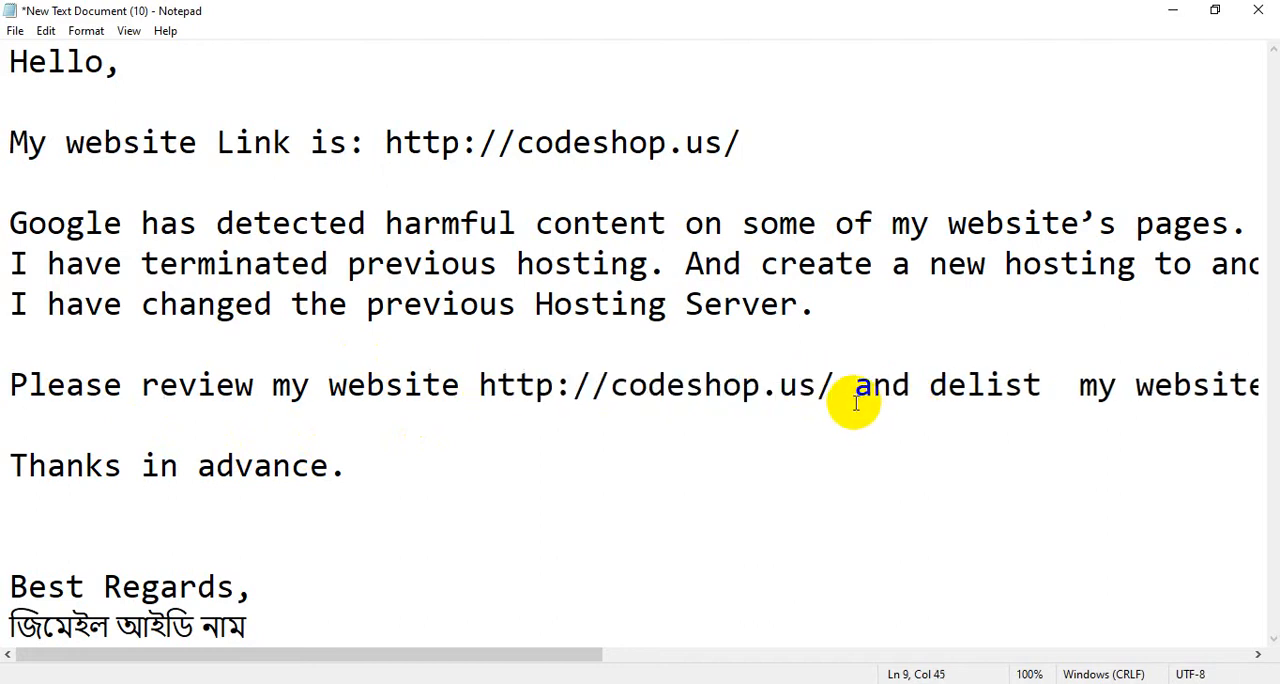
key(BackSpace)
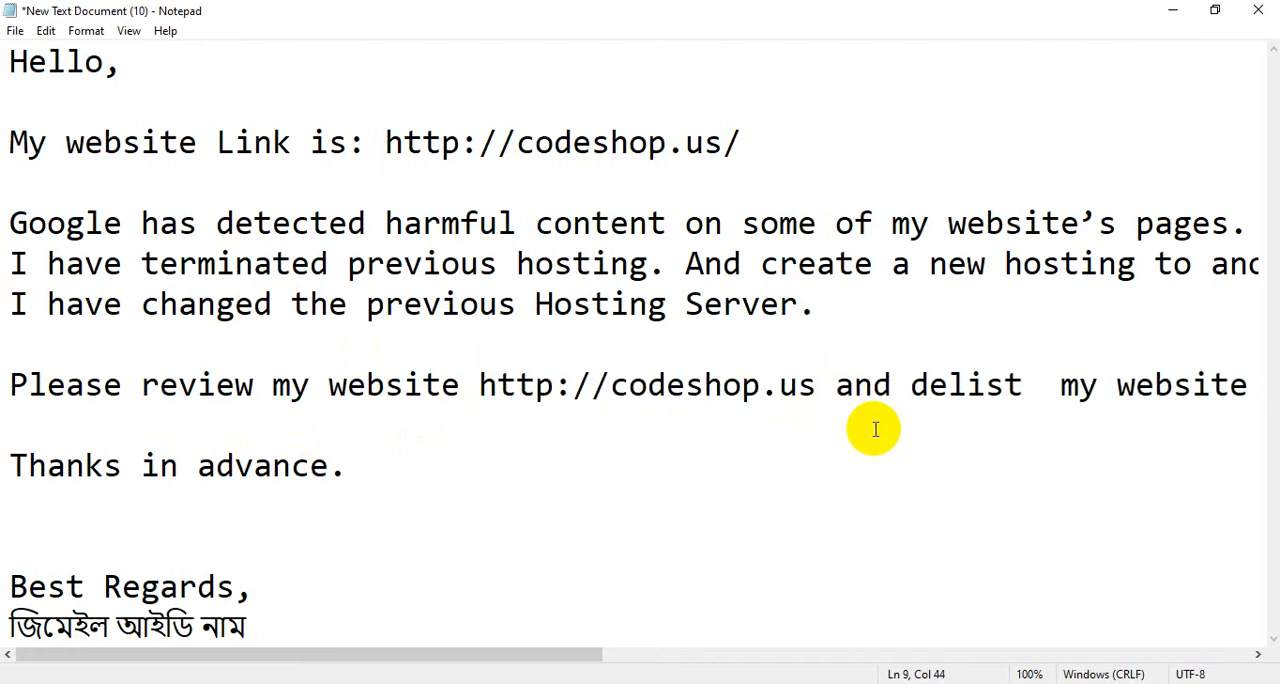